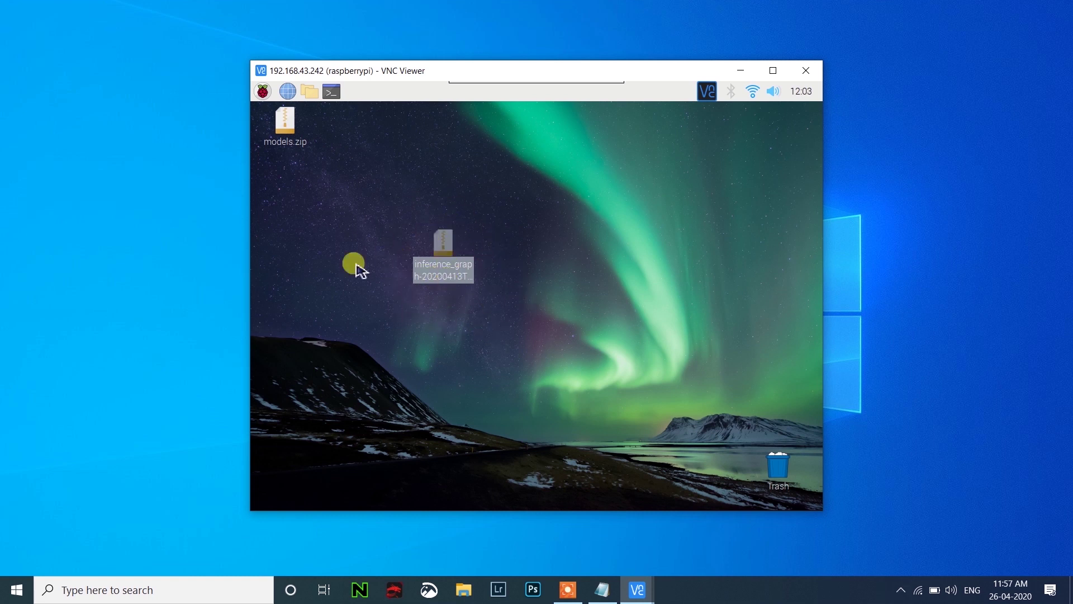
- Extract the inference_graph archive on the desktop and move the new folder lower
right_click(442, 262)
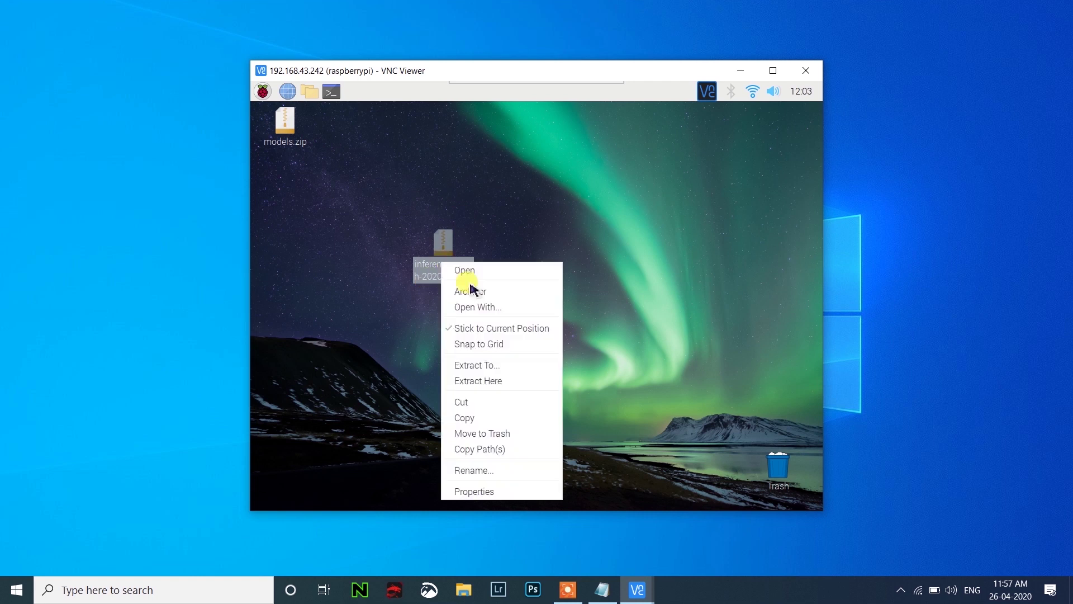
left_click(502, 383)
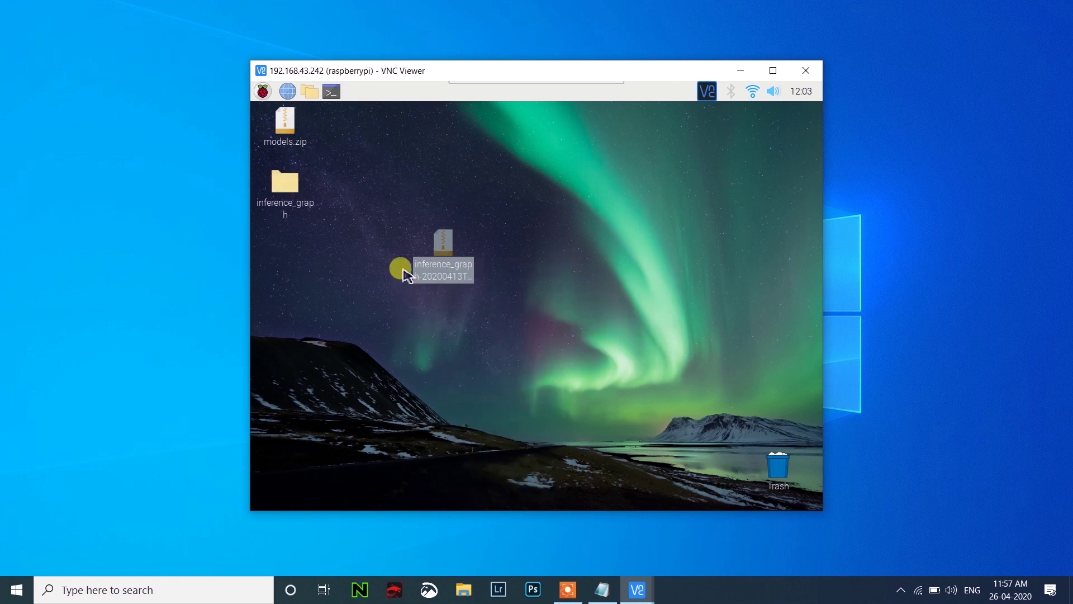
left_click_drag(283, 182, 291, 246)
- Extract models.zip on the desktop to produce the models-master folder
left_click(288, 140)
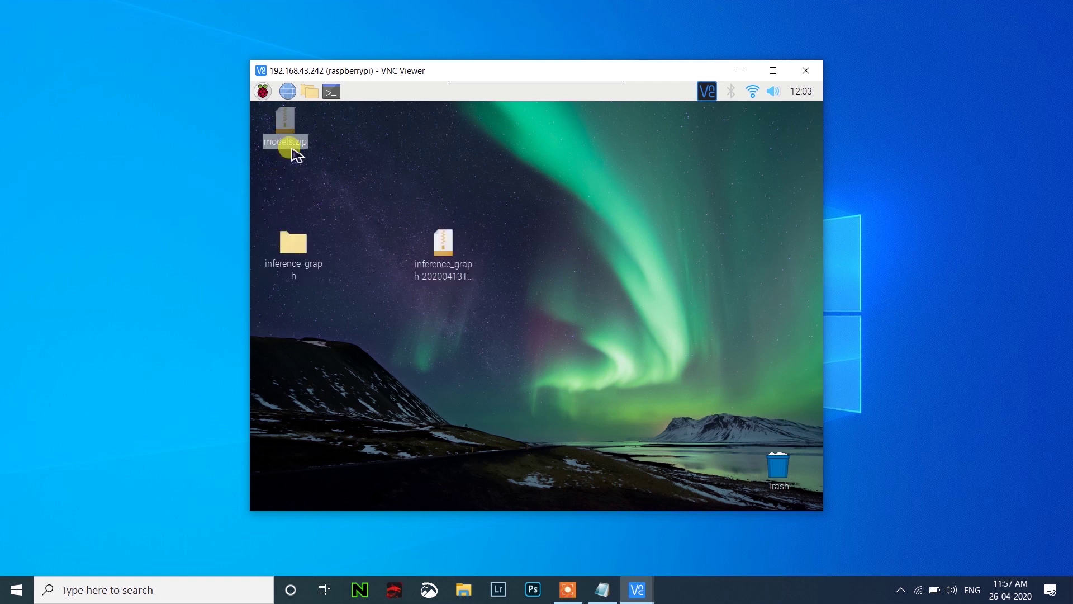
left_click_drag(282, 120, 503, 294)
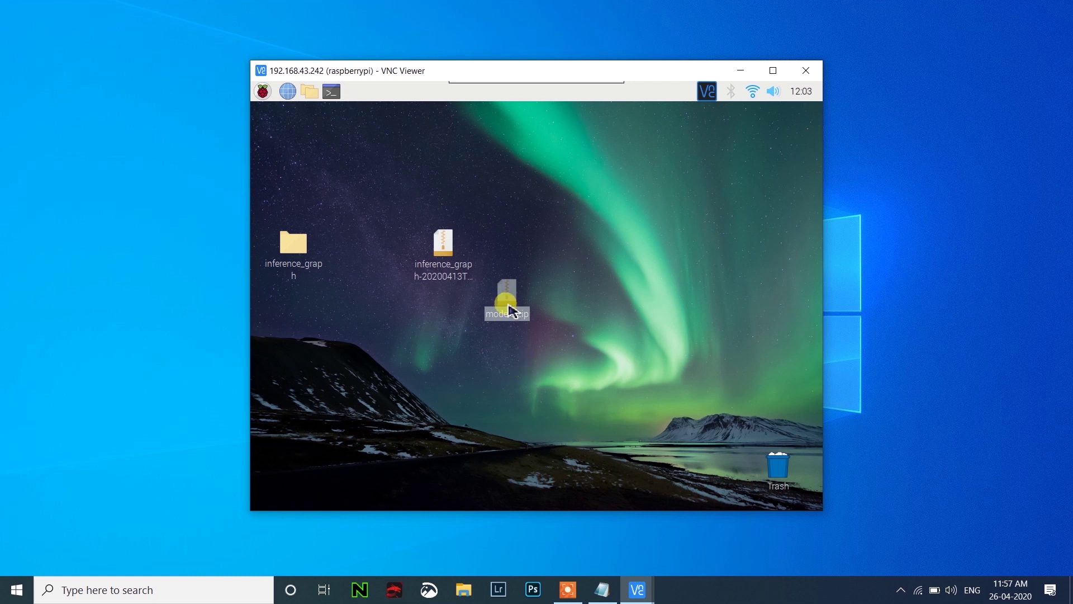
right_click(510, 304)
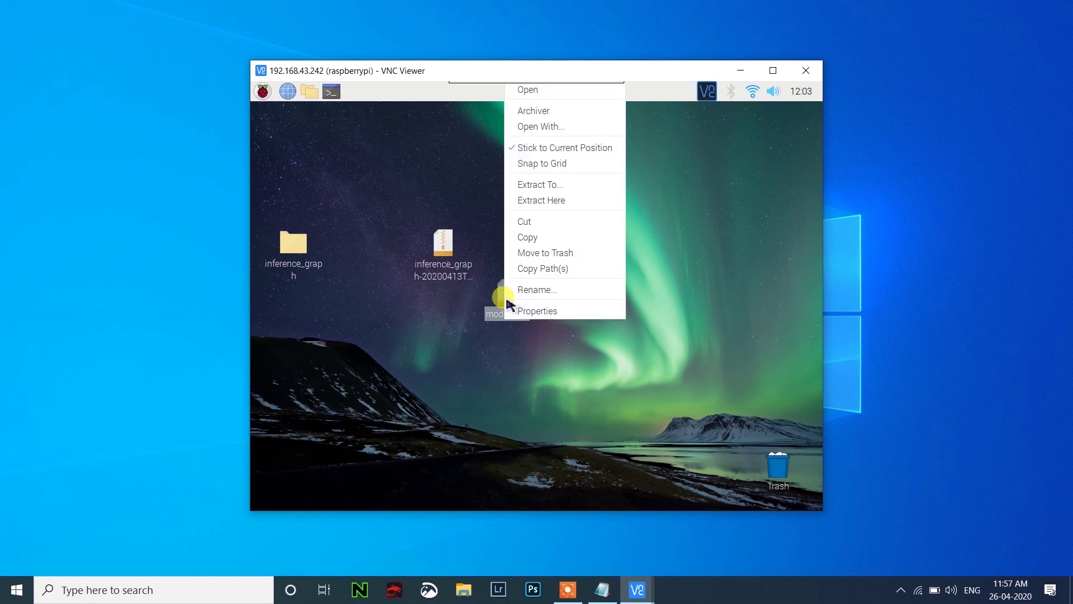
left_click(556, 202)
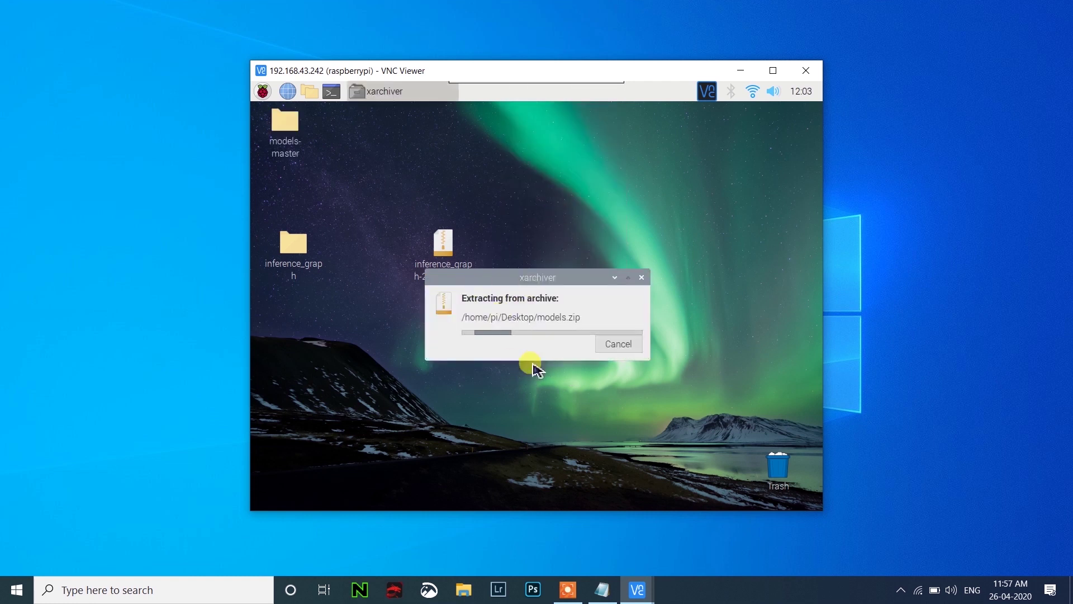
left_click(501, 369)
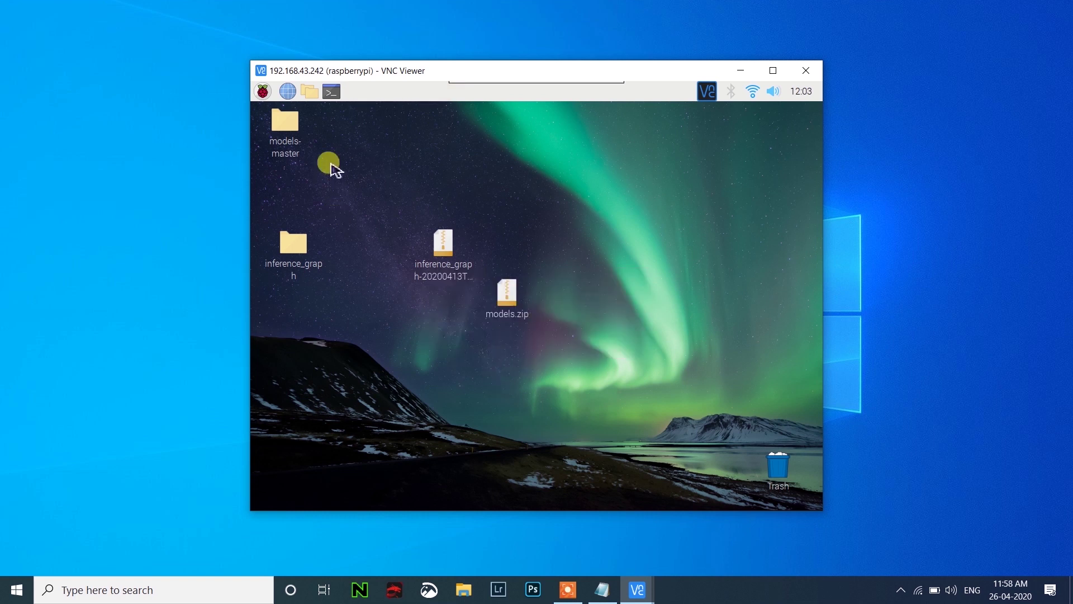
- Browse from models-master into research, then into the object_detection folder
double_click(285, 138)
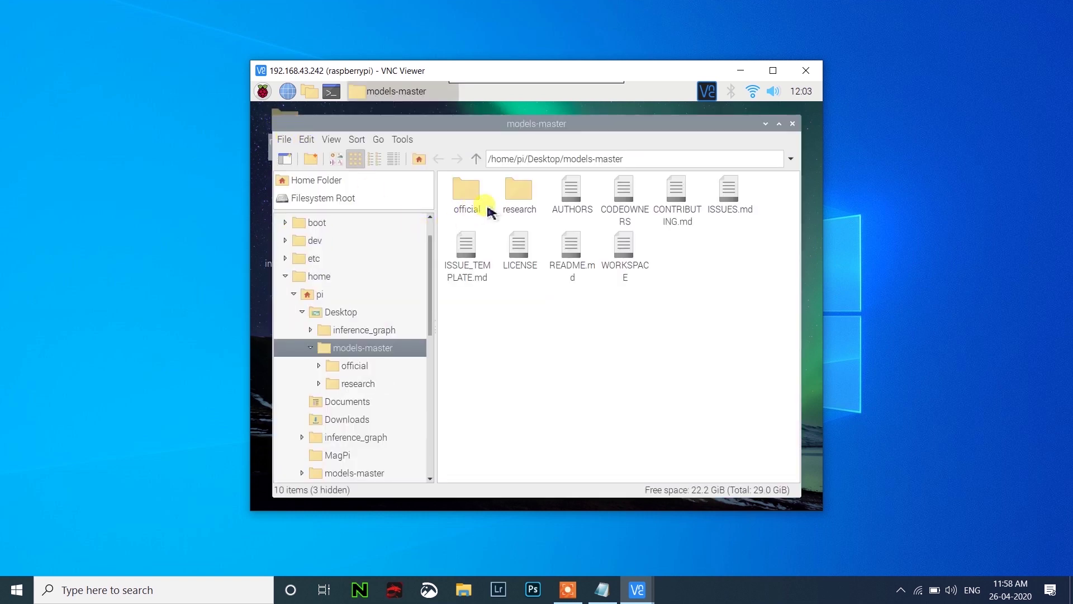
double_click(521, 207)
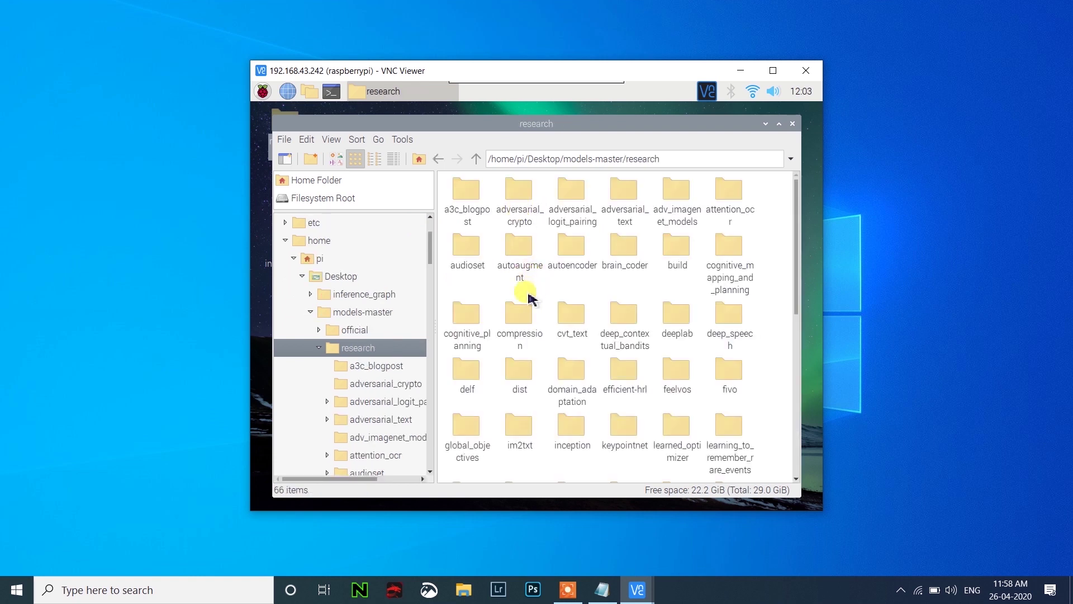
scroll(567, 353, "down", 3)
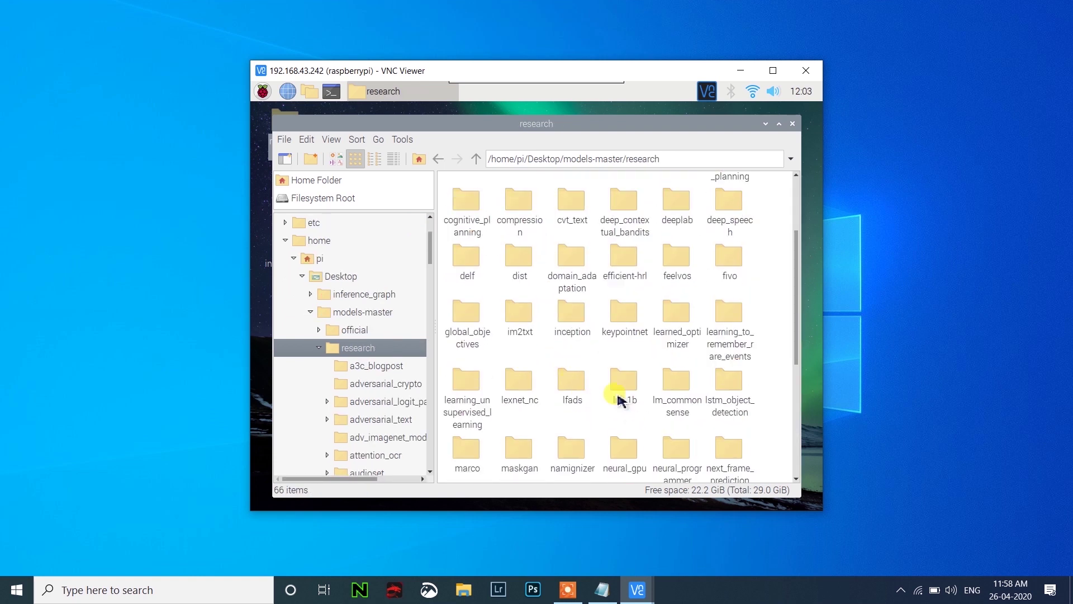
scroll(663, 419, "down", 2)
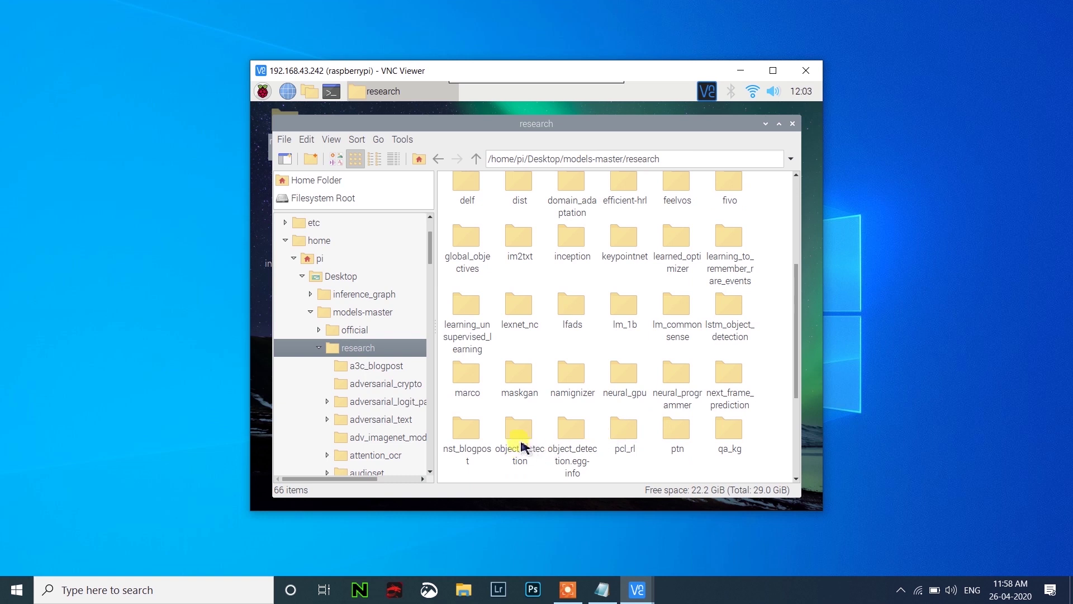
left_click(520, 446)
double_click(525, 447)
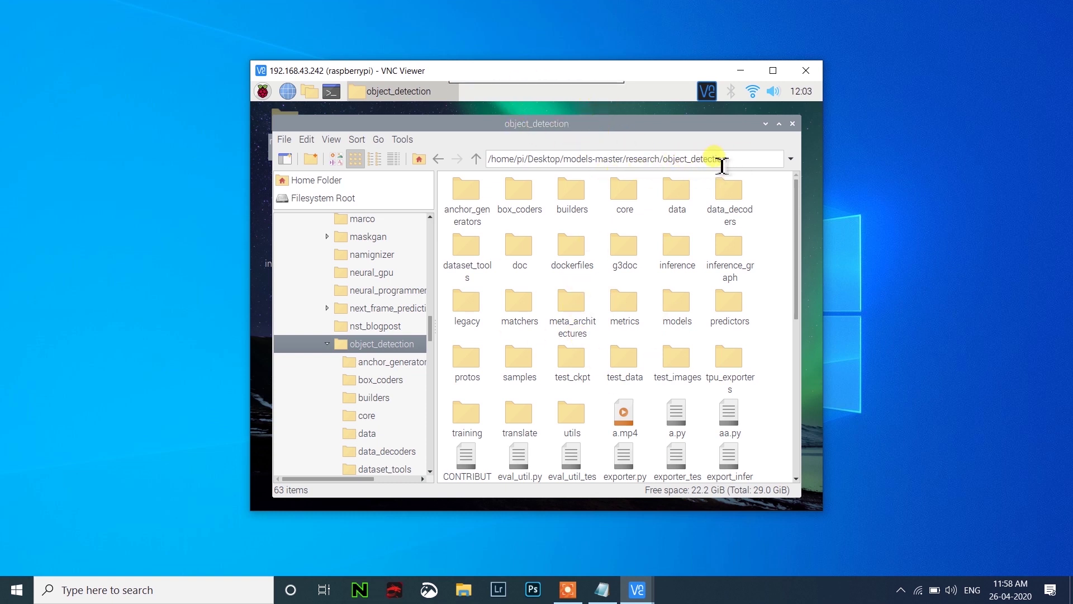
- Move the desktop inference_graph folder into object_detection, overwriting inference_graph, ipynb_checkpoints and saved_model
left_click_drag(486, 125, 549, 125)
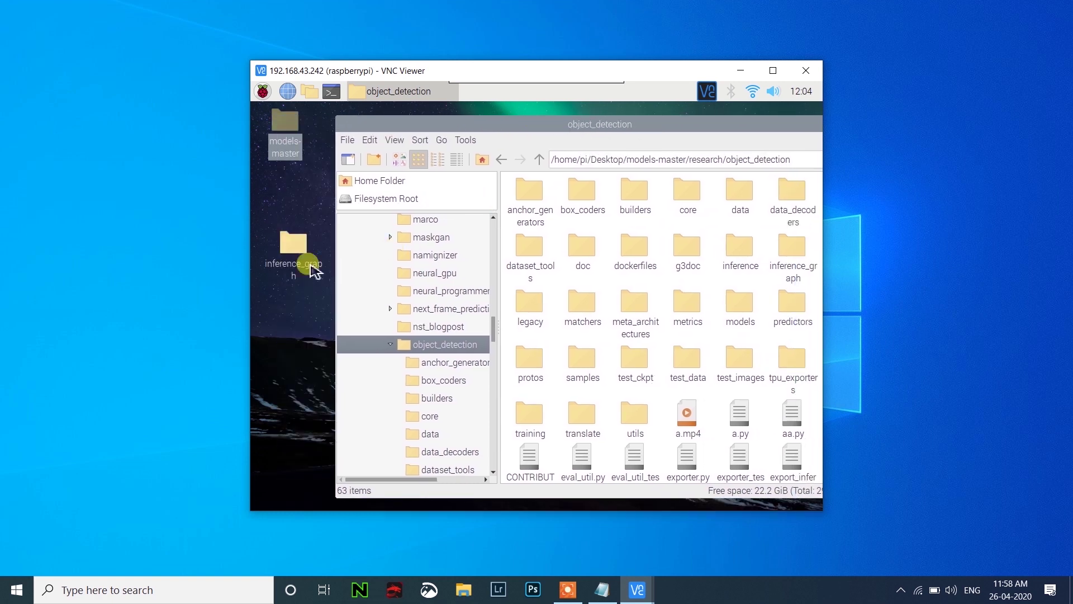
left_click_drag(313, 271, 570, 342)
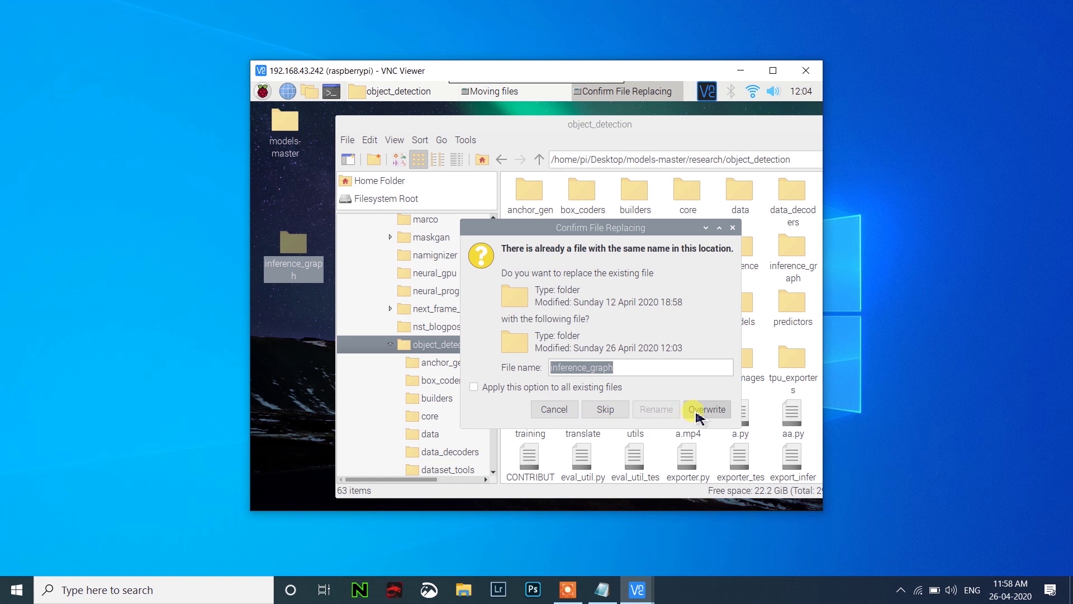
left_click(698, 413)
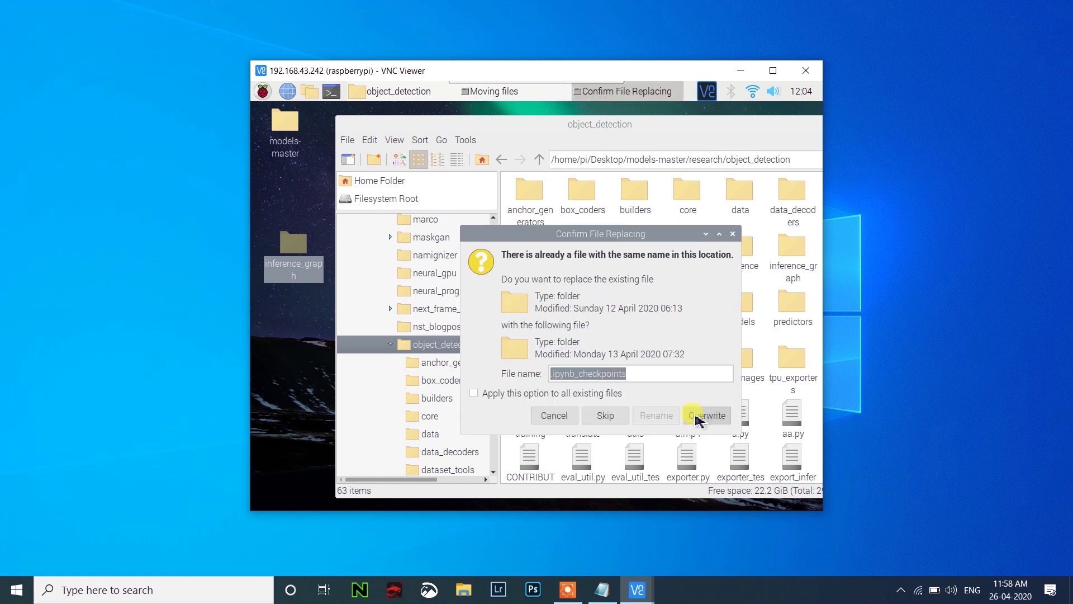
left_click(699, 417)
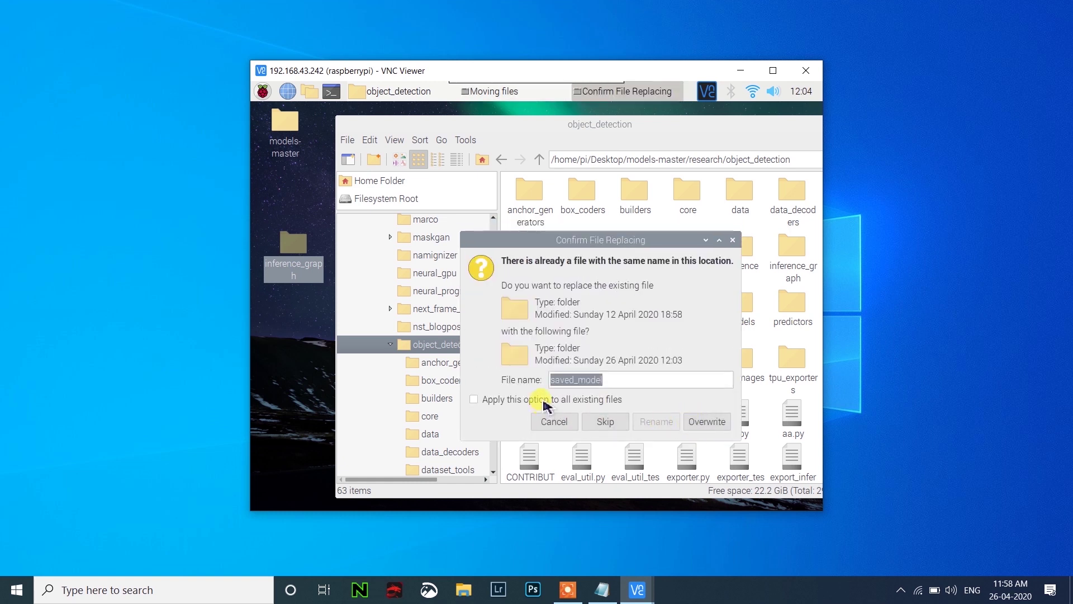
left_click(721, 424)
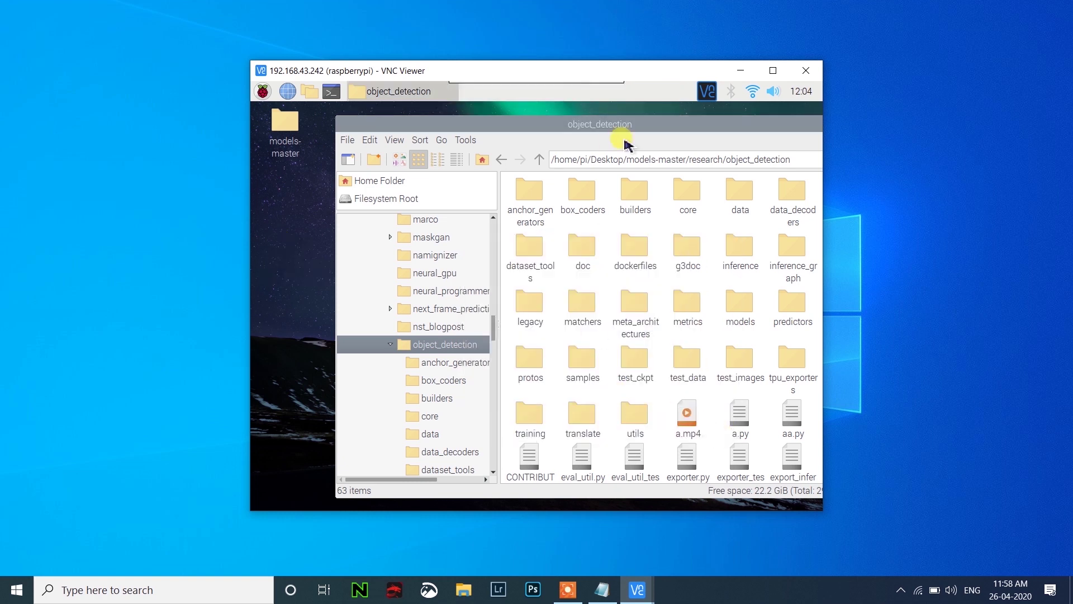
left_click_drag(622, 125, 584, 125)
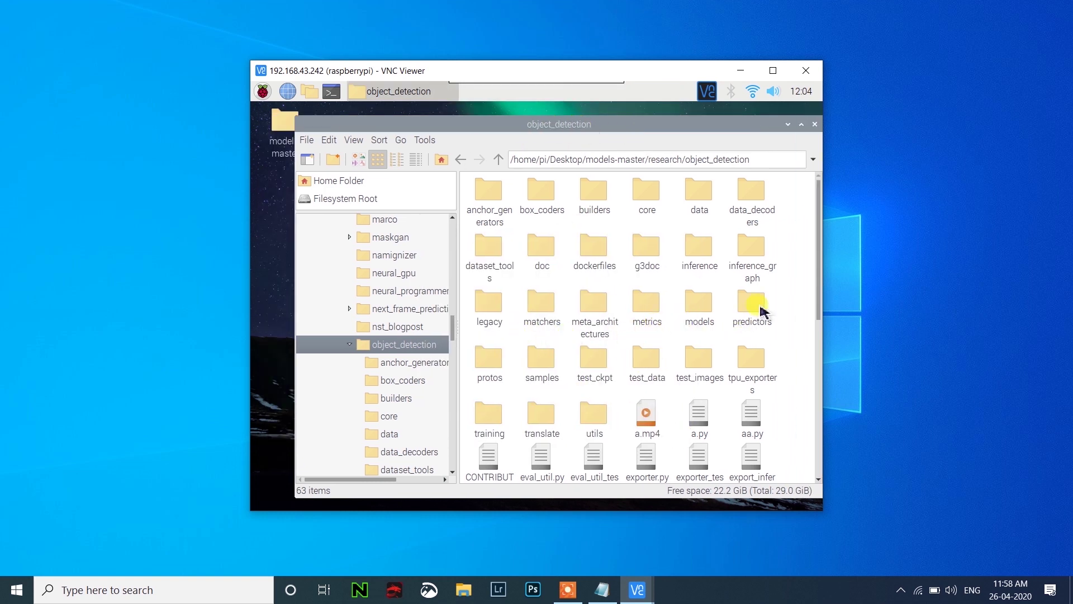
- Check the inference_graph folder for frozen_inference_graph.pb and checkpoints, then return to object_detection
double_click(751, 263)
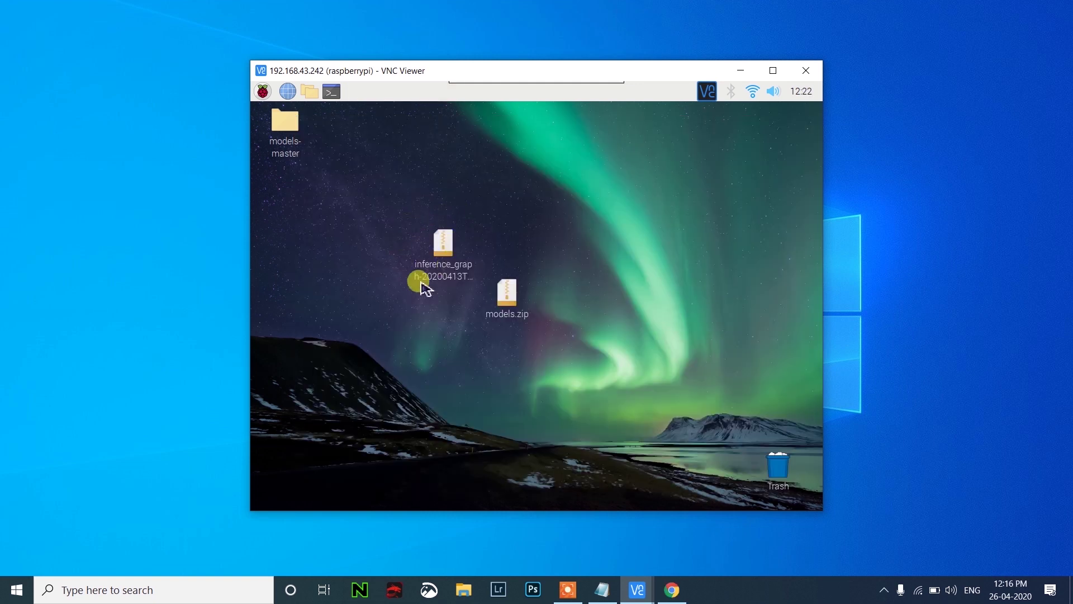
left_click_drag(447, 245, 423, 249)
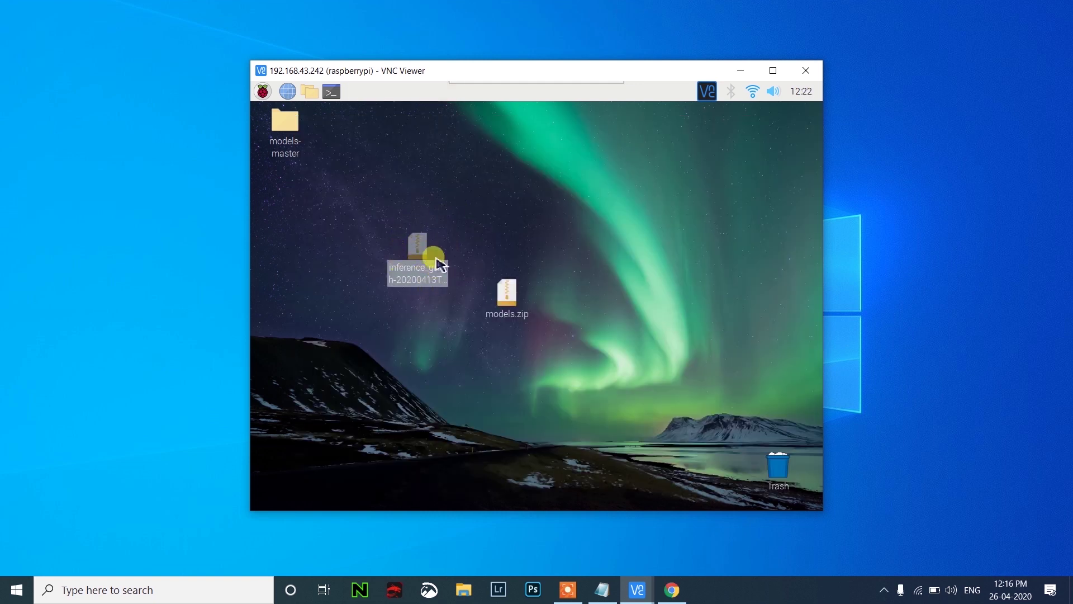
key("ctrl+alt+t")
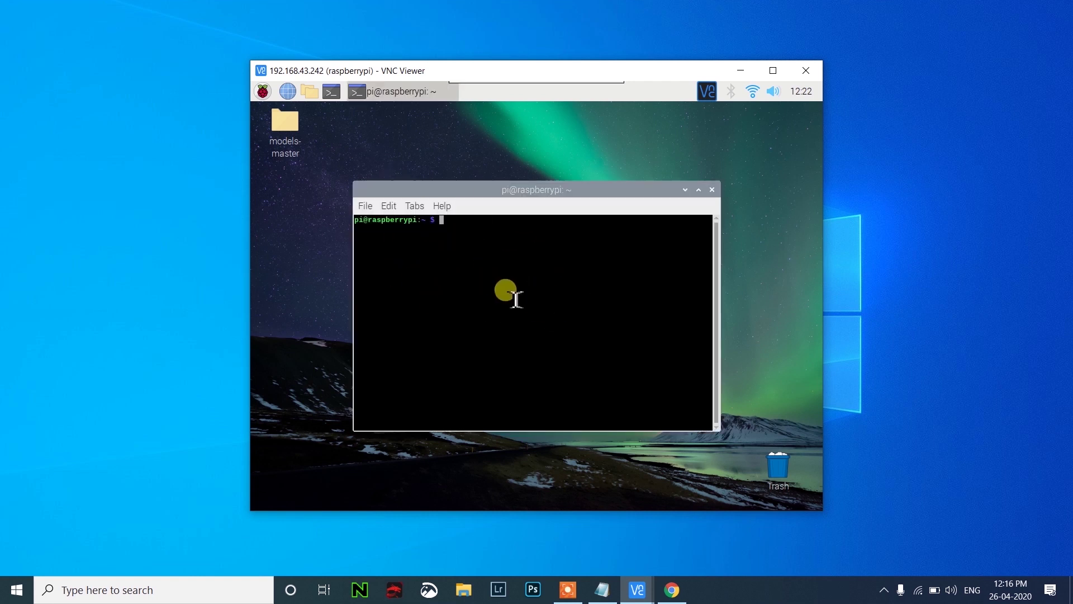
left_click(712, 190)
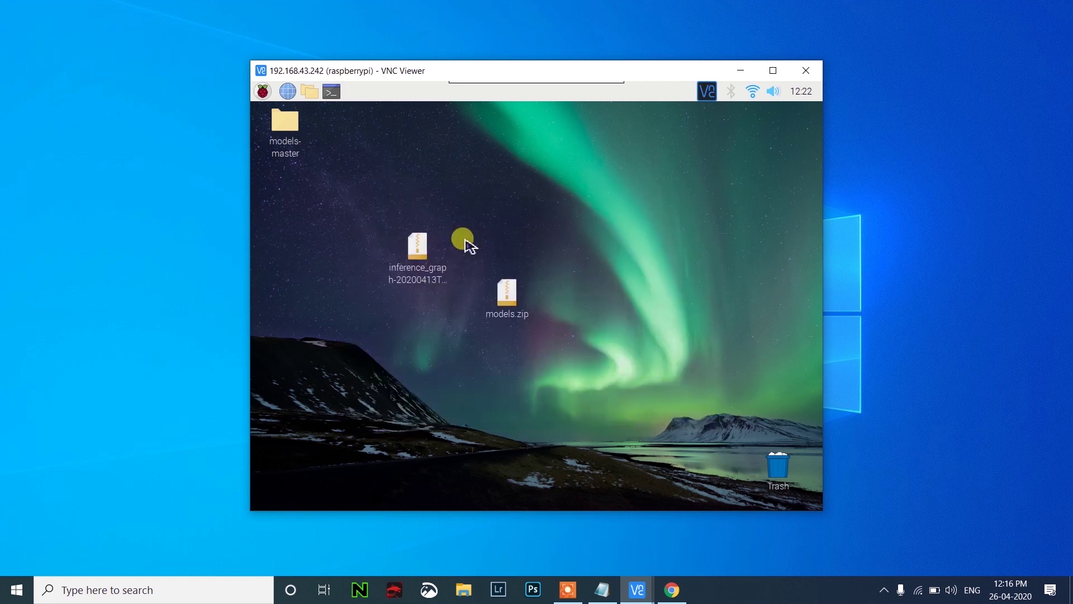
left_click(428, 275)
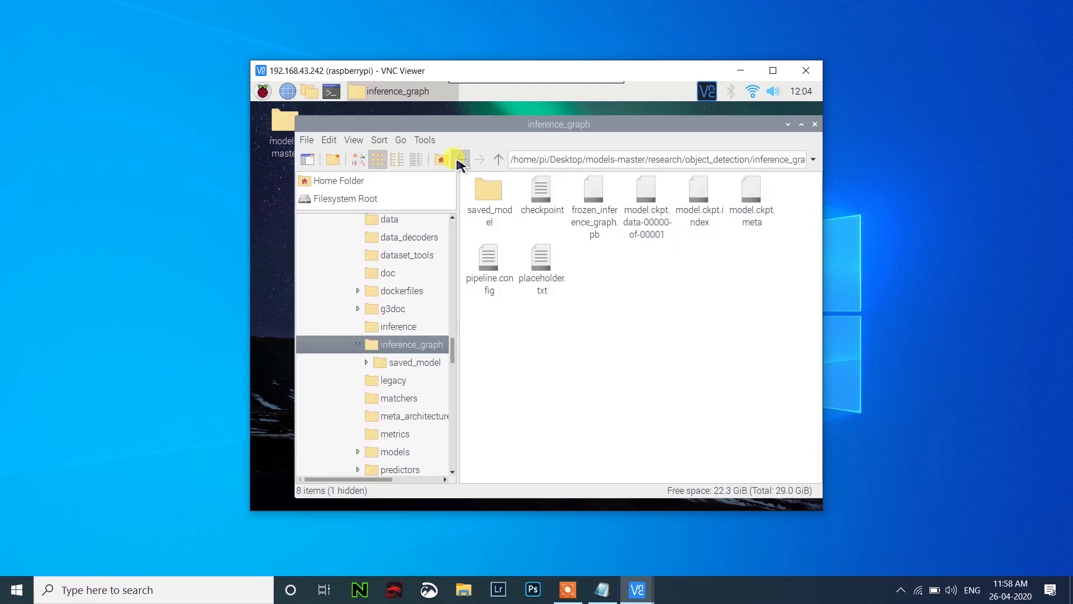
left_click(460, 160)
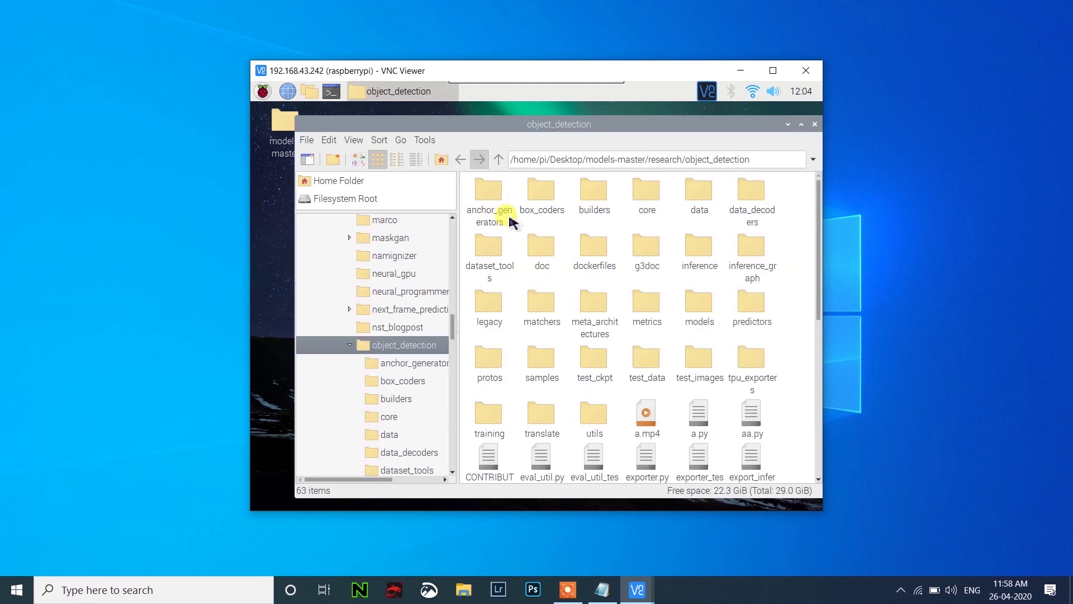
- Copy the models-master/research folder path from the file manager's address bar
left_click(459, 167)
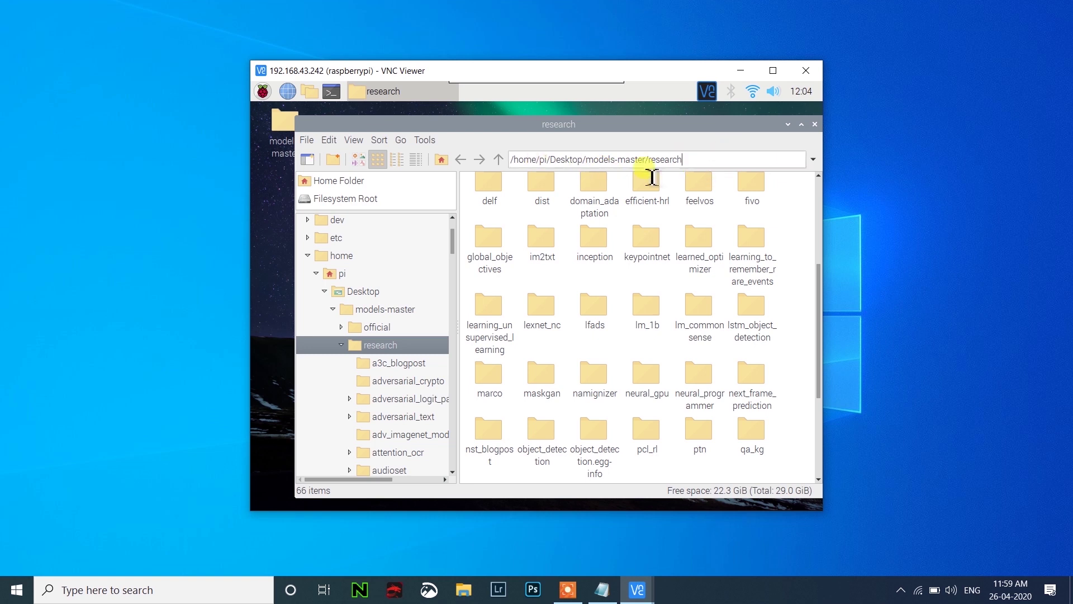
triple_click(511, 161)
right_click(558, 153)
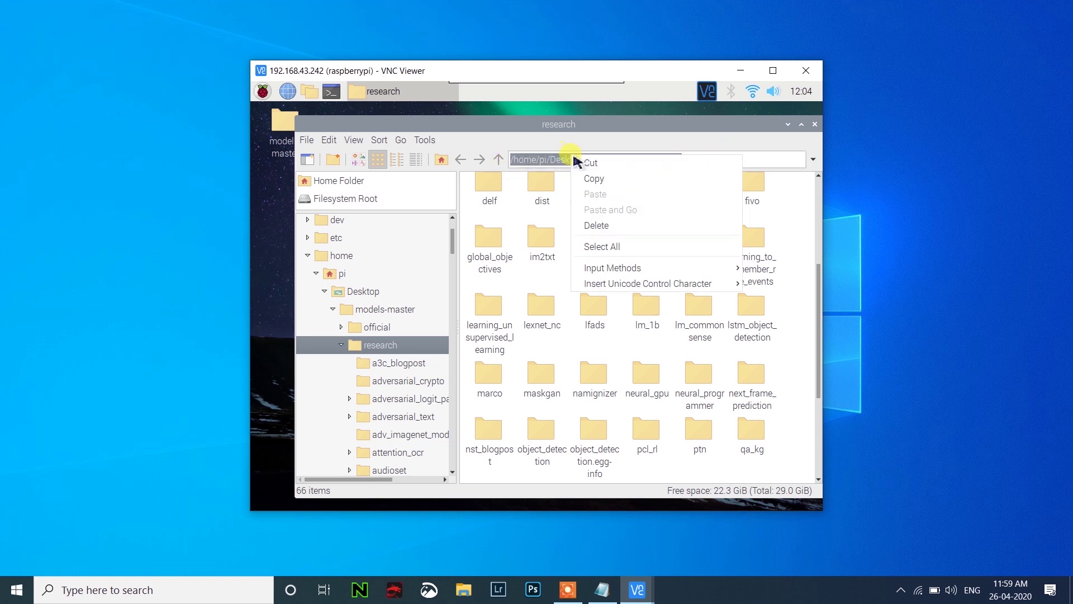
left_click(599, 176)
- Open a Pi terminal and cd into the pasted research folder path
left_click(332, 95)
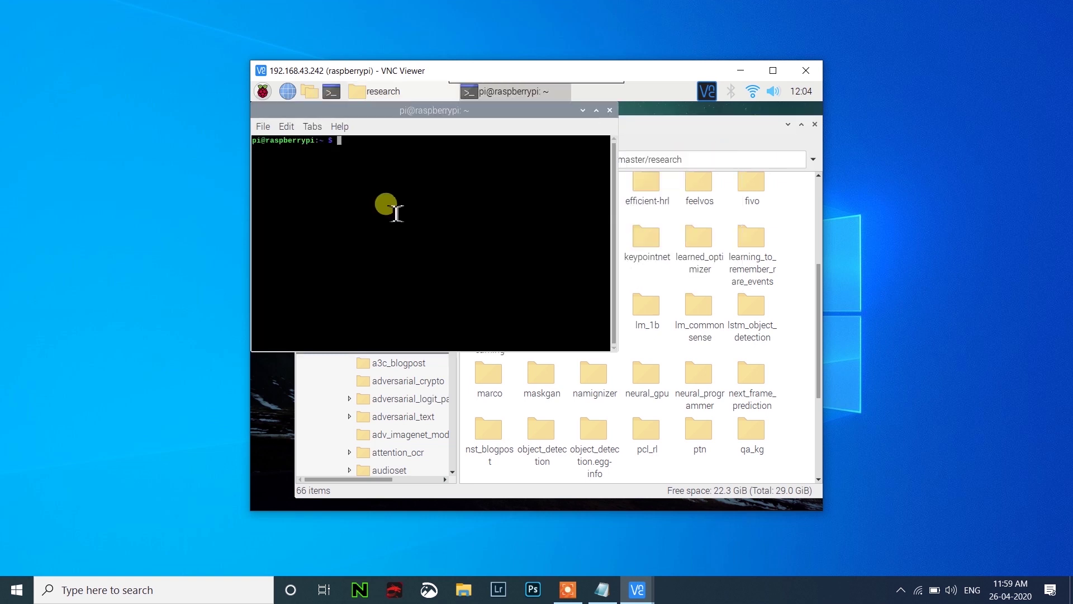
left_click_drag(391, 112, 532, 201)
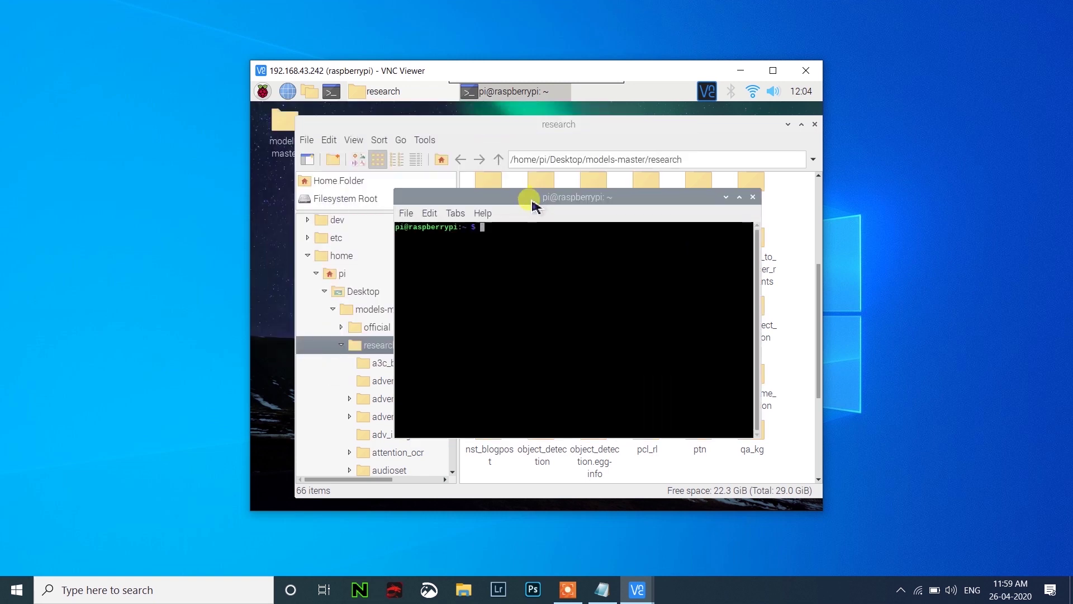
type("cd")
right_click(515, 235)
left_click(546, 306)
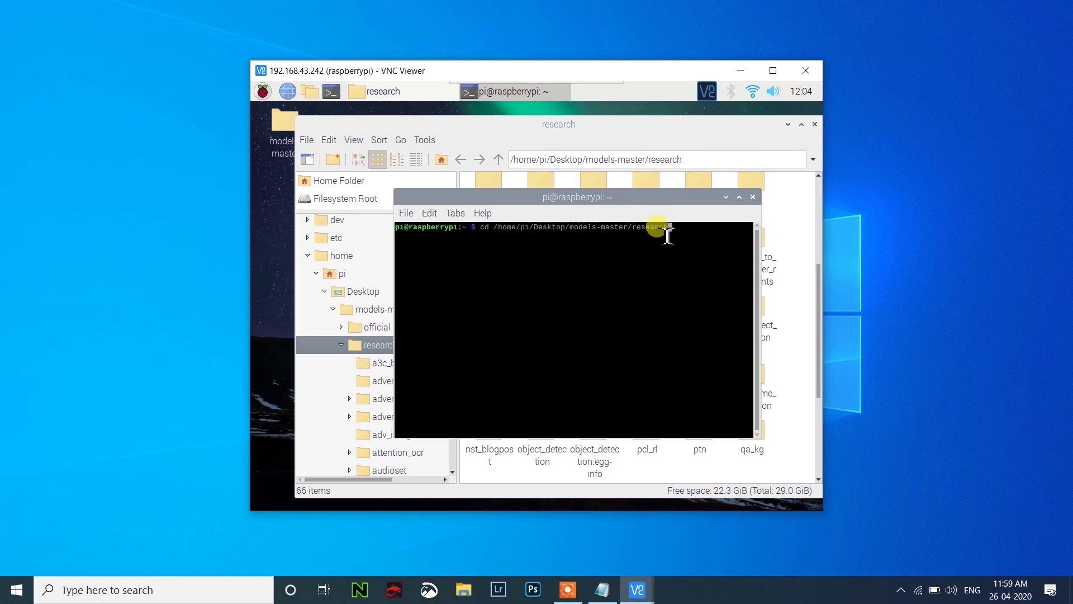
key("Return")
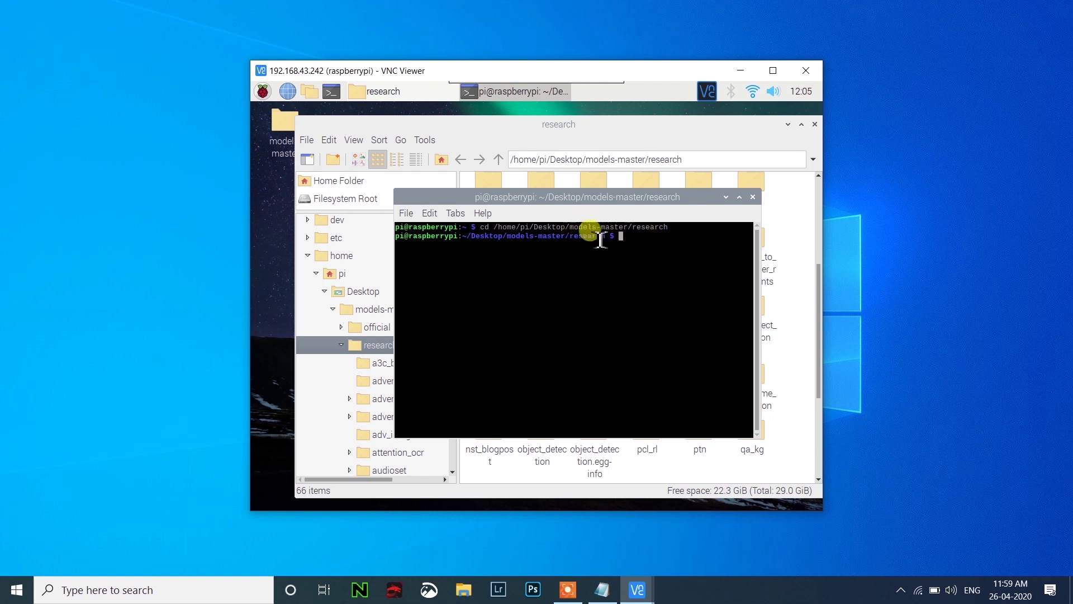
left_click(615, 597)
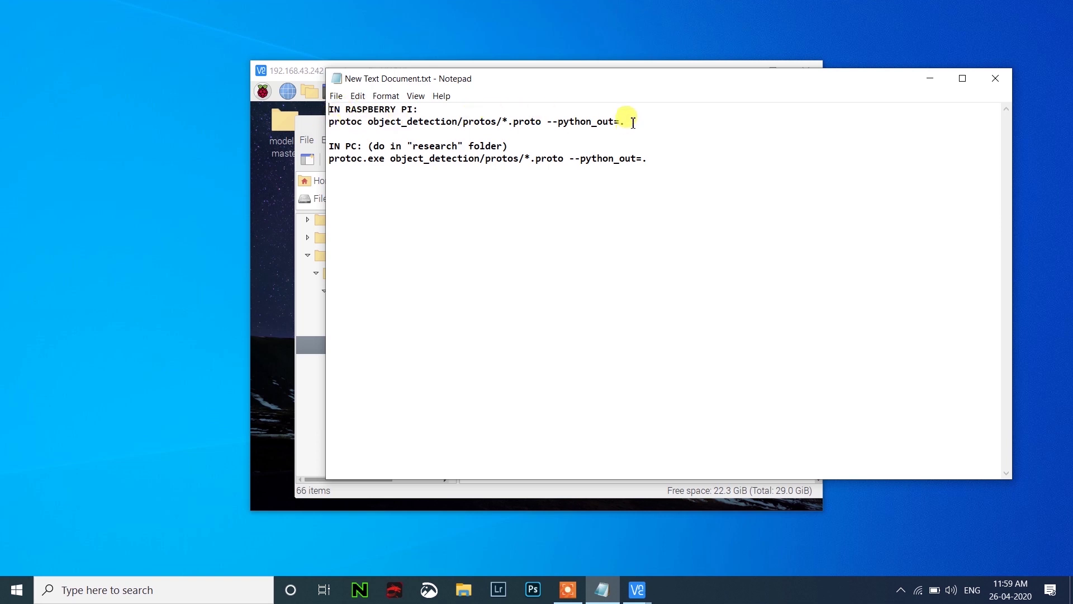
- Copy the 'IN RASPBERRY PI' protoc command from Notepad and run it in the research folder
left_click_drag(625, 122, 329, 126)
right_click(346, 120)
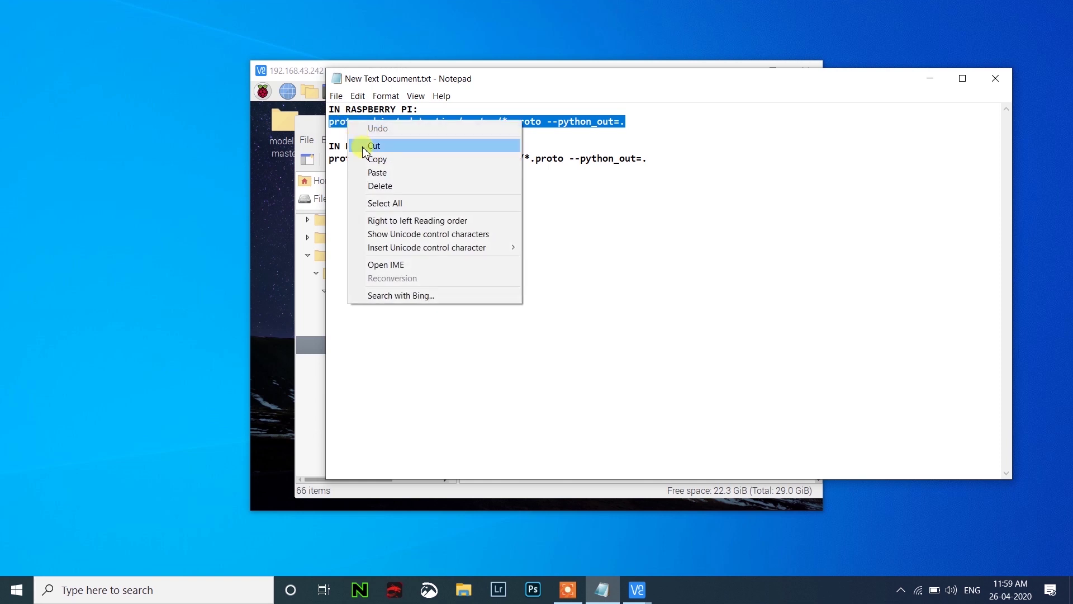
left_click(374, 158)
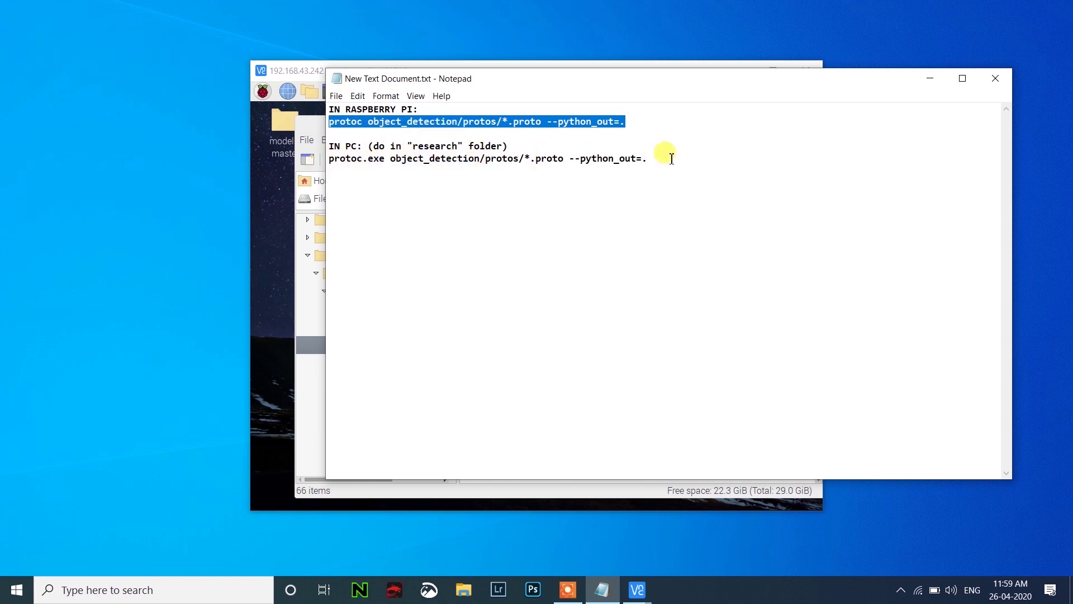
left_click(930, 78)
right_click(576, 277)
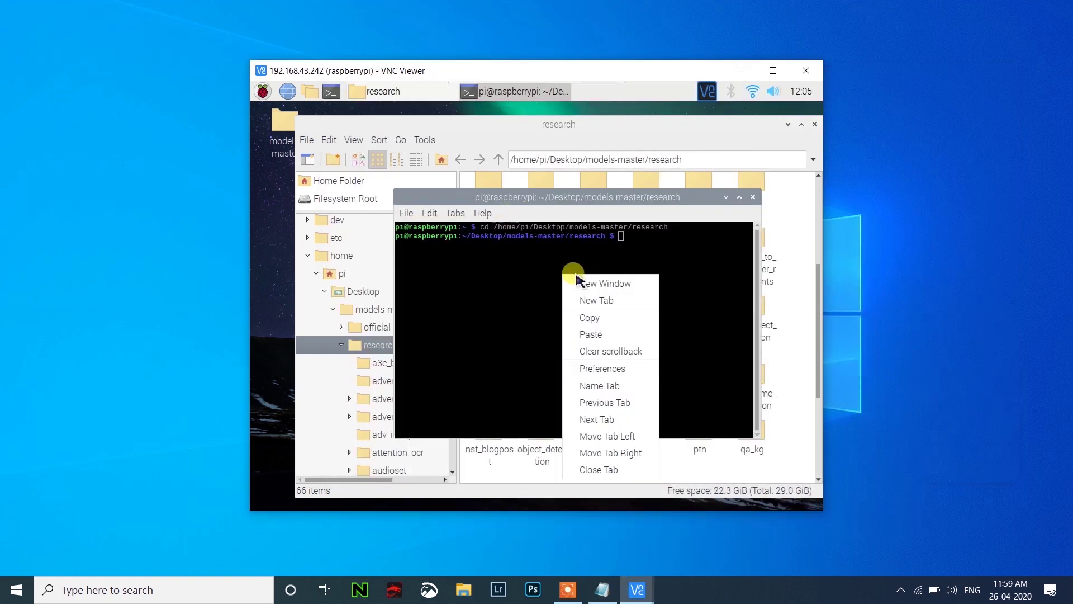
left_click(612, 334)
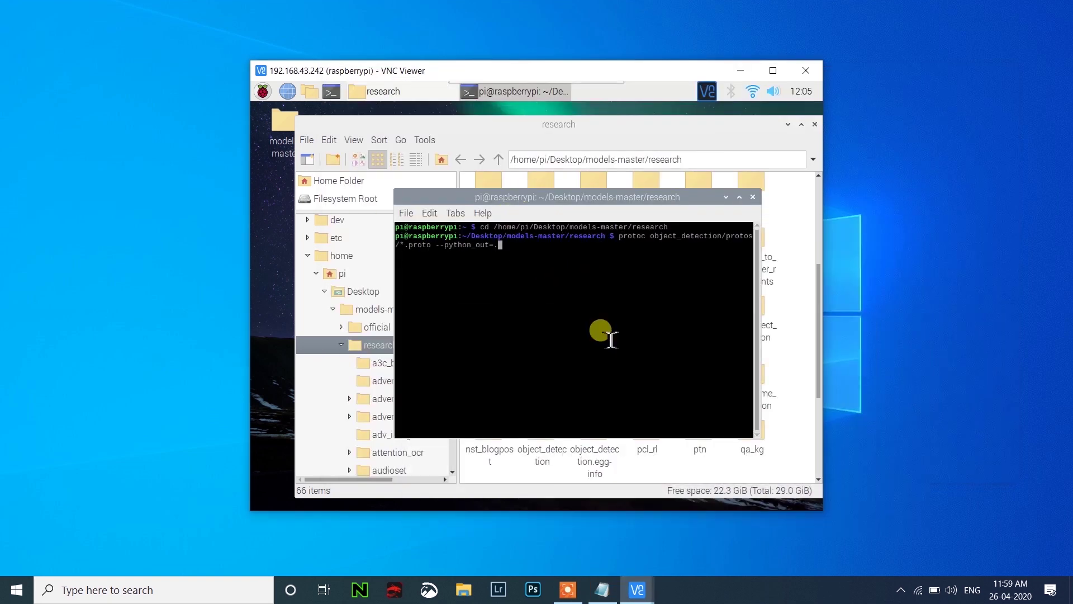
key("Return")
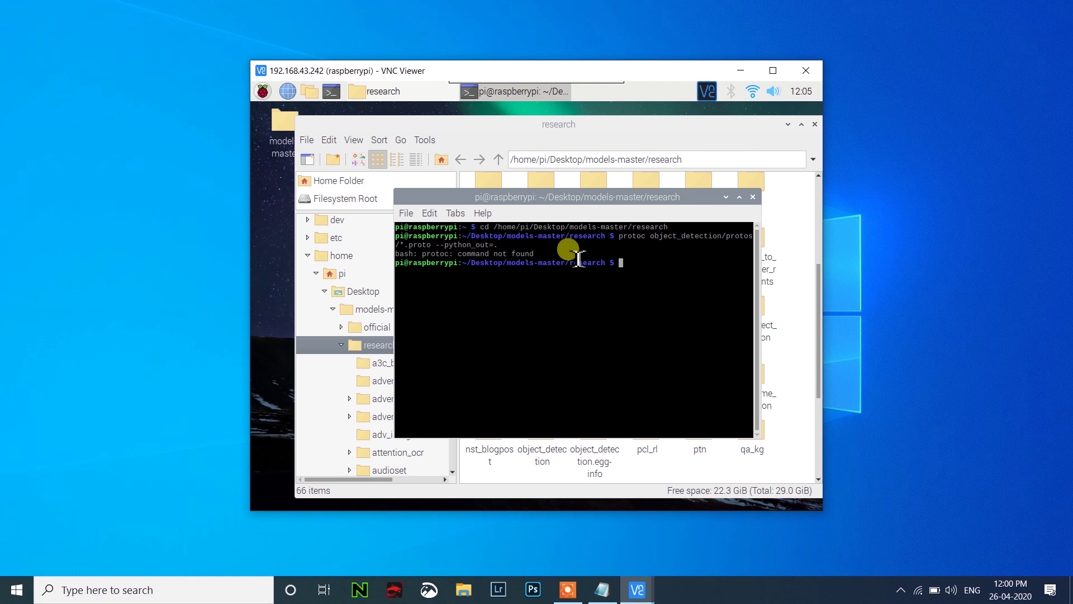
right_click(675, 333)
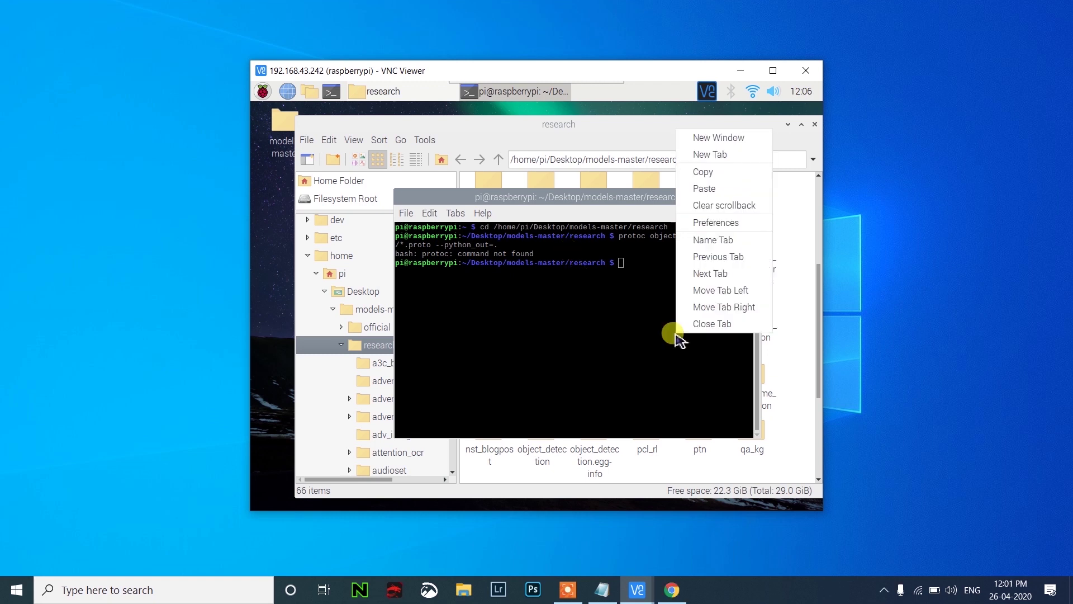
- Install protobuf-compiler, then run 'protoc object_detection/protos/*.proto --python_out=.' successfully
left_click(704, 190)
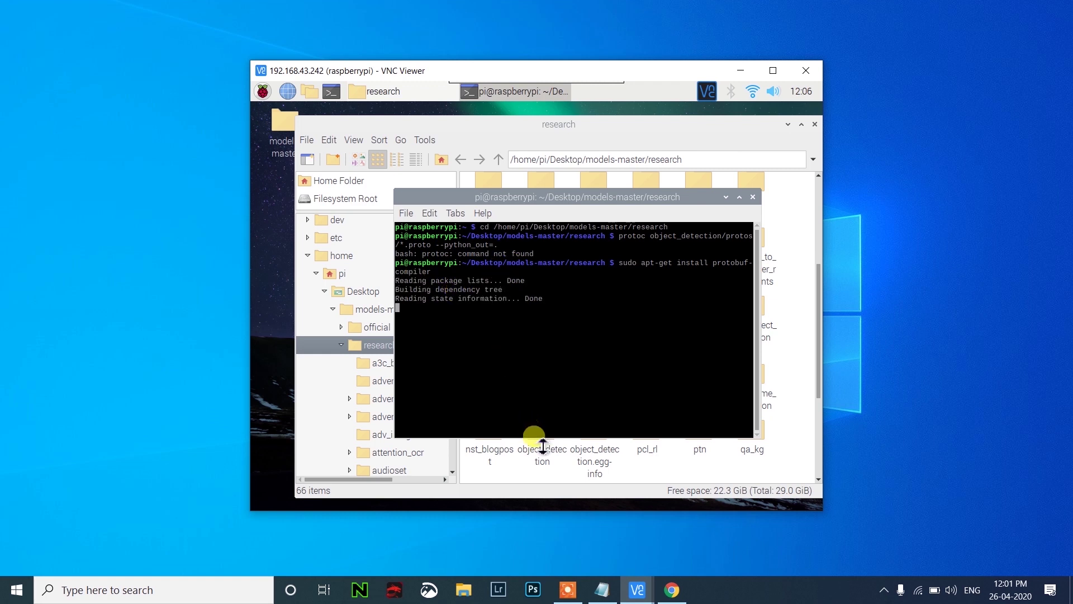
type("Y")
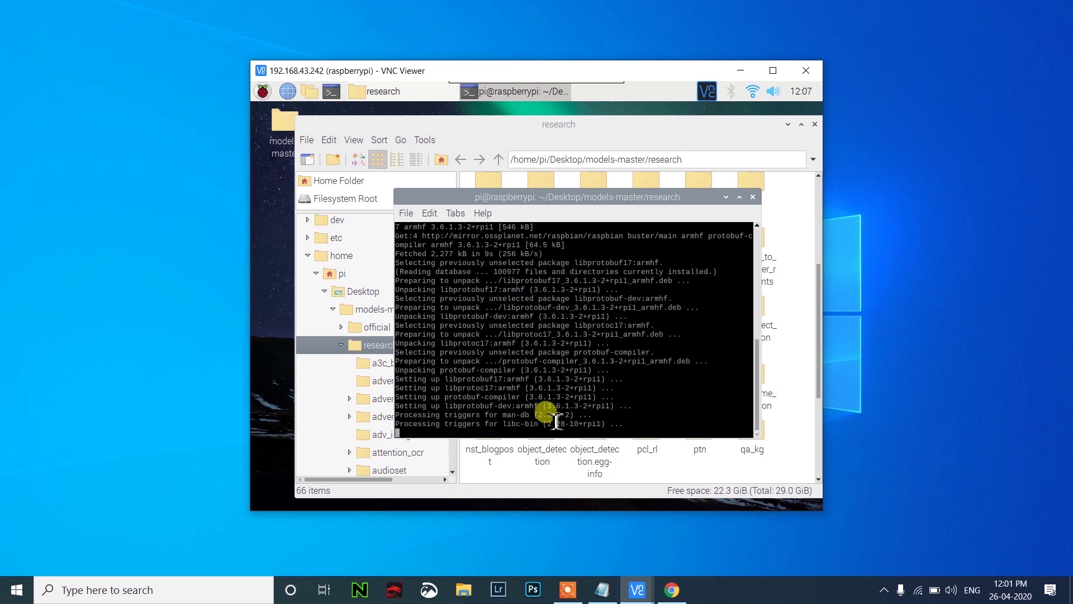
type("protoc object_detection/protos/*.proto --python_out=.")
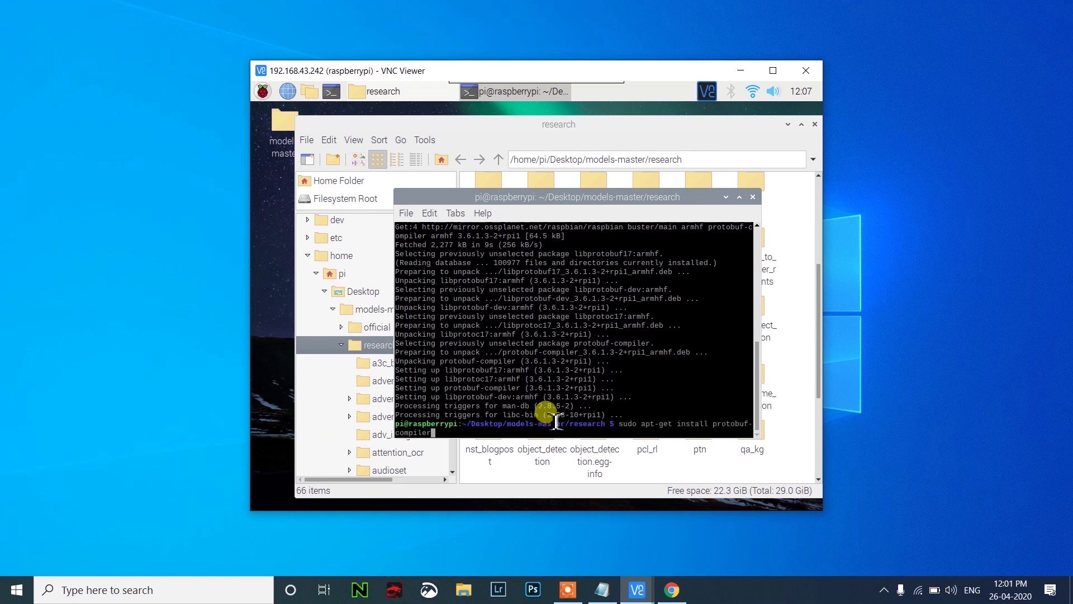
key("Return")
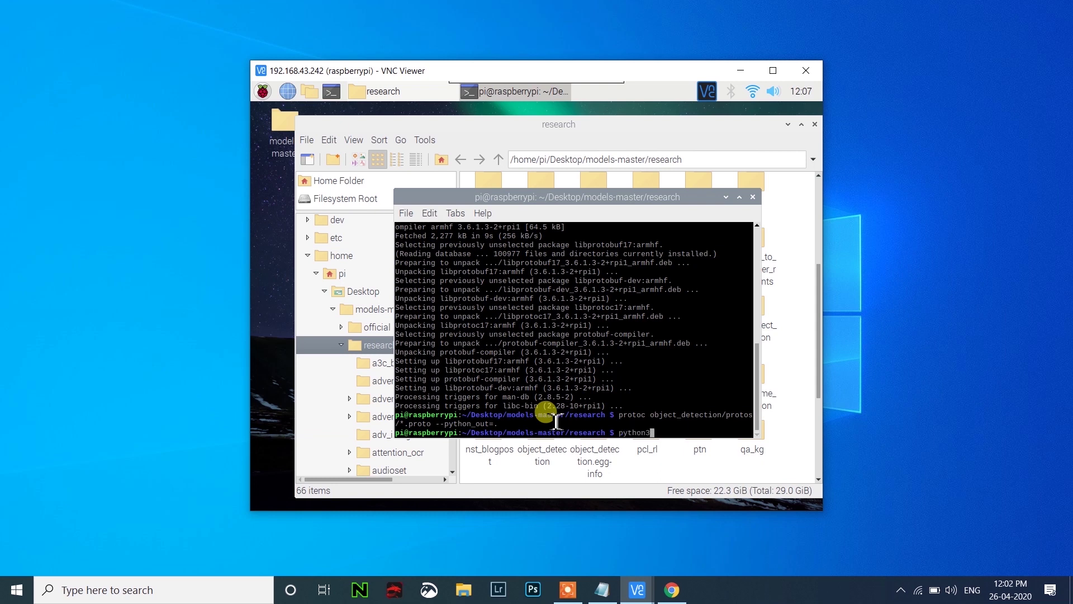
type("setup.py build")
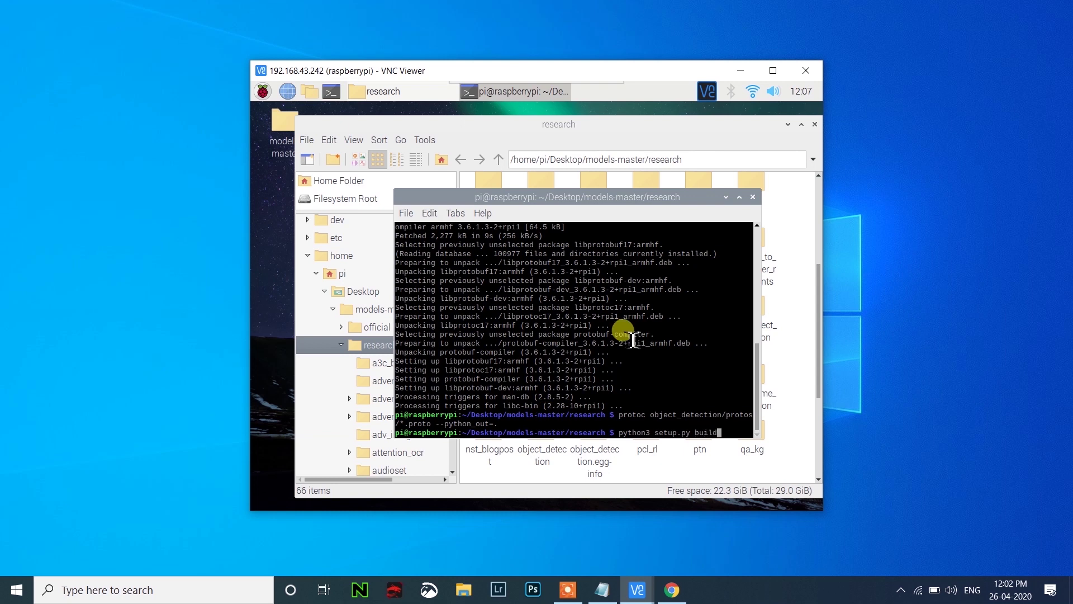
- Run 'python3 setup.py build' and 'install', repeating the install with sudo after permission denied
key("Return")
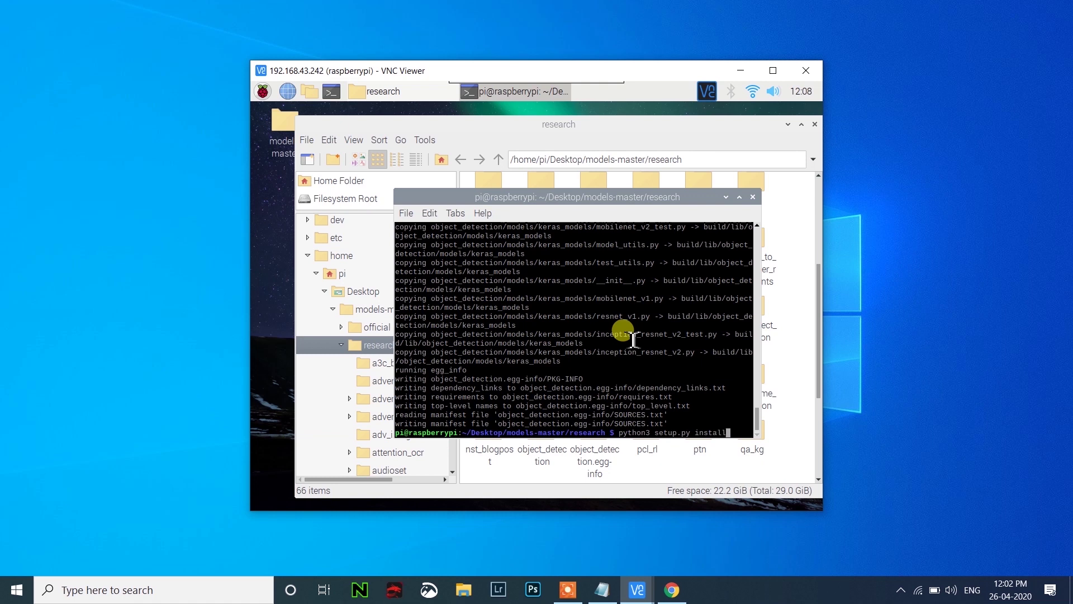
key("Return")
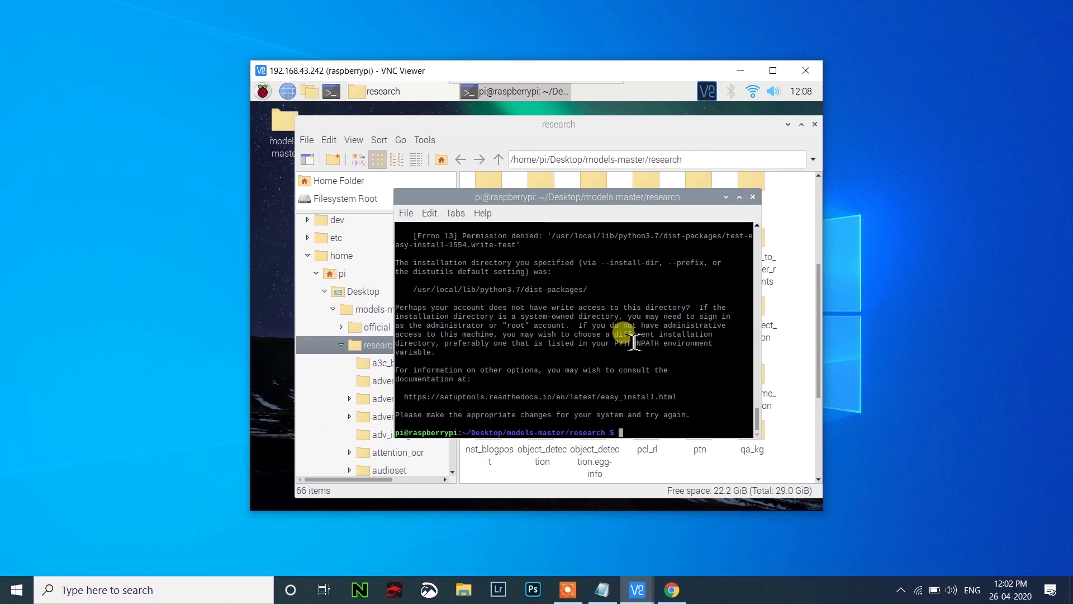
key("Up")
type("s")
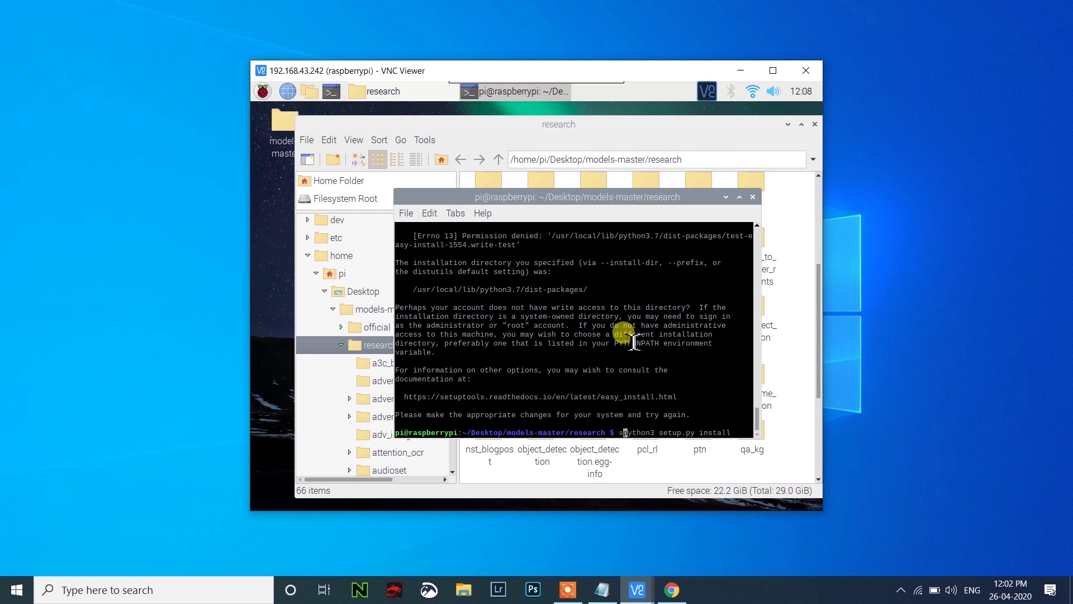
type("udo")
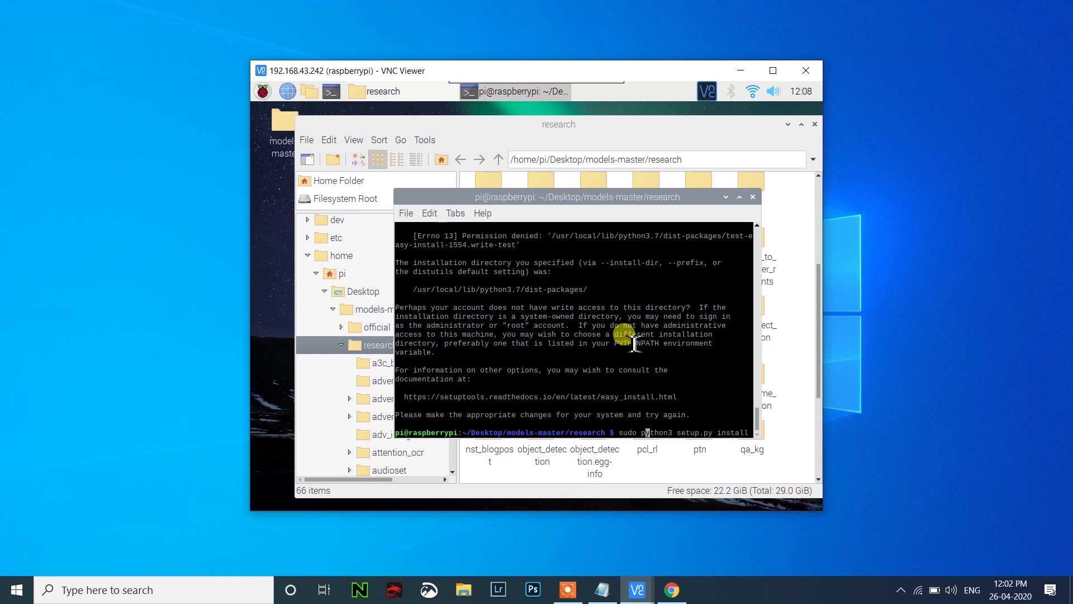
key("Return")
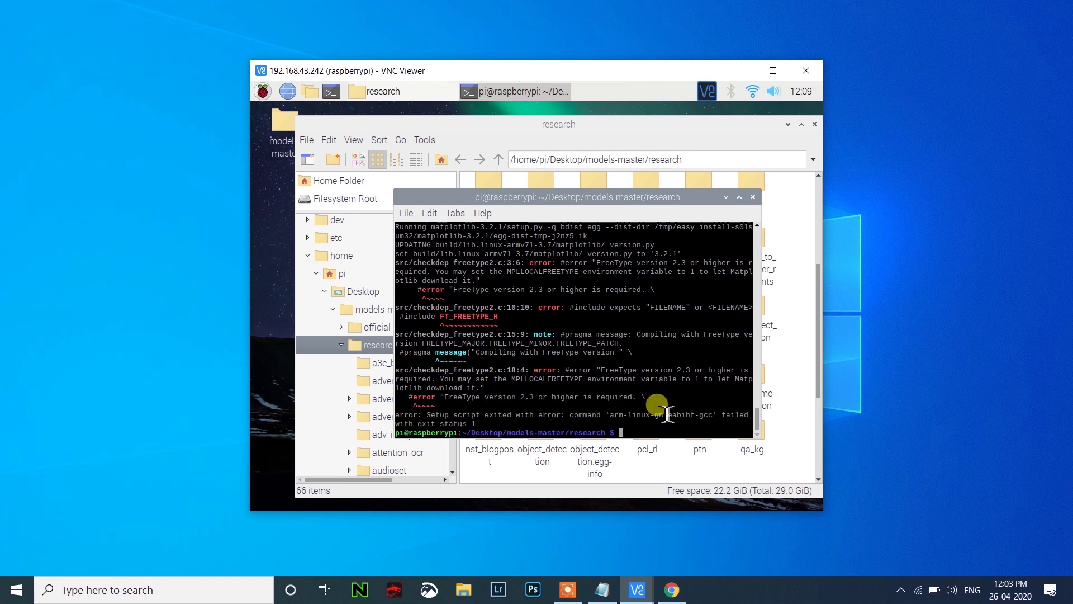
- Change the terminal's directory to object_detection with cd
type("cd objectZ")
key("BackSpace")
type("_detection")
key("Return")
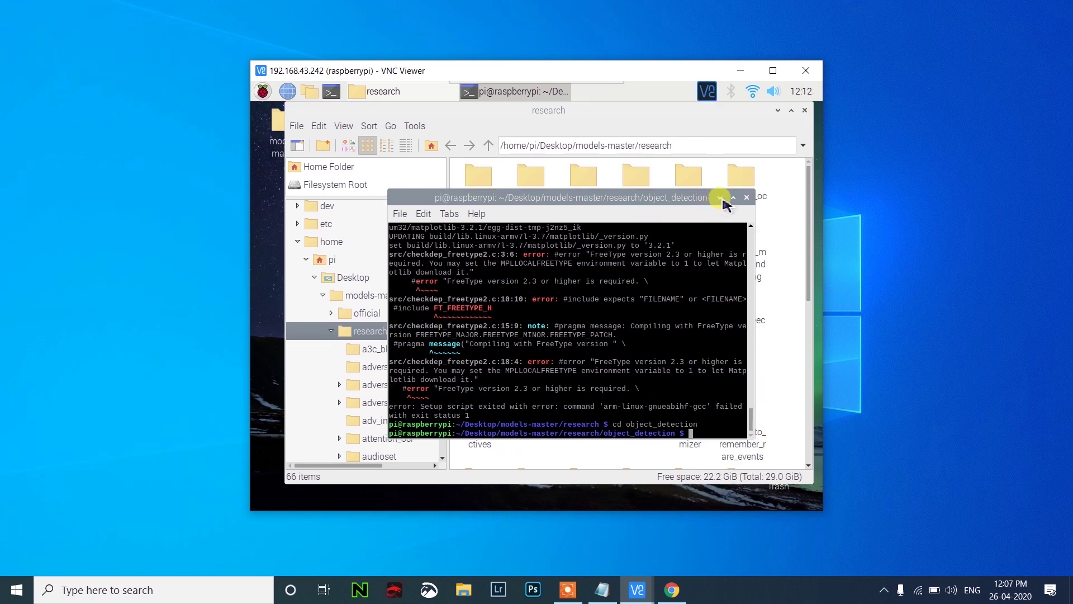
- Open the object_detection folder in the file manager
left_click(725, 196)
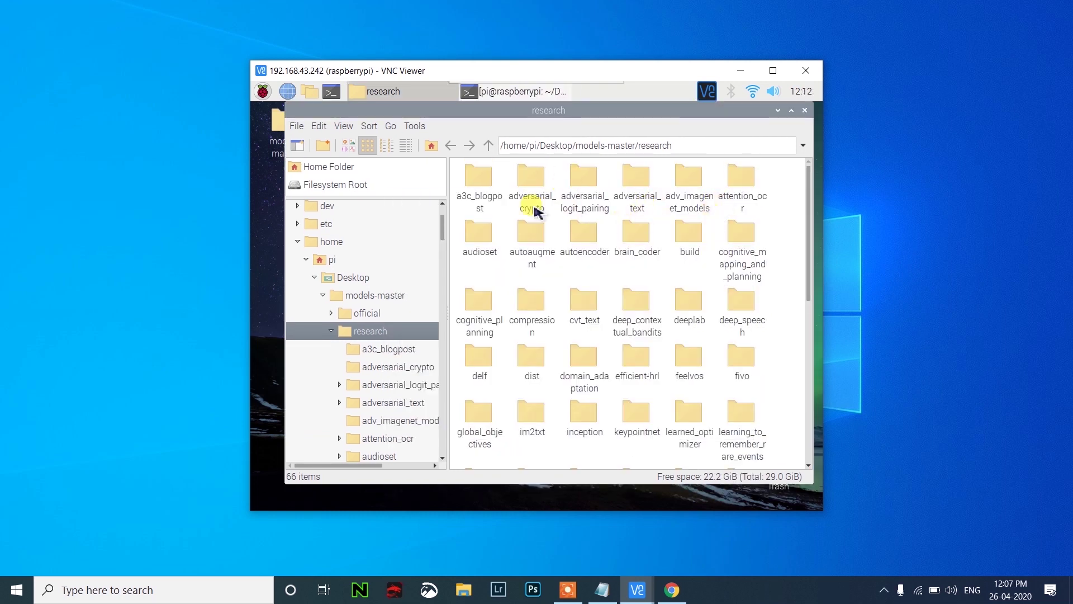
scroll(649, 391, "down", 2)
scroll(637, 391, "down", 2)
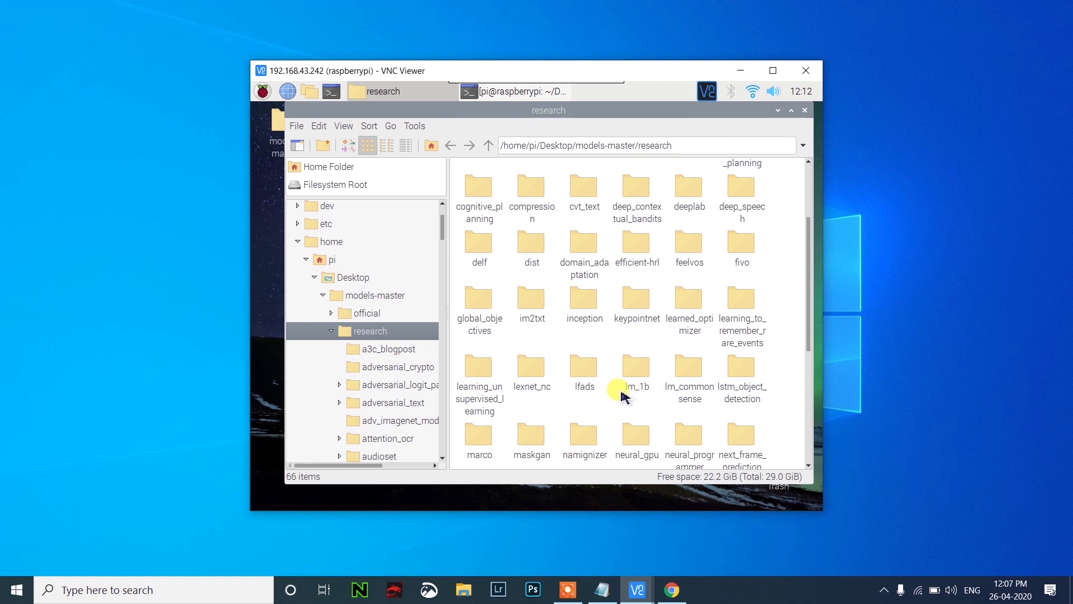
scroll(559, 394, "down", 1)
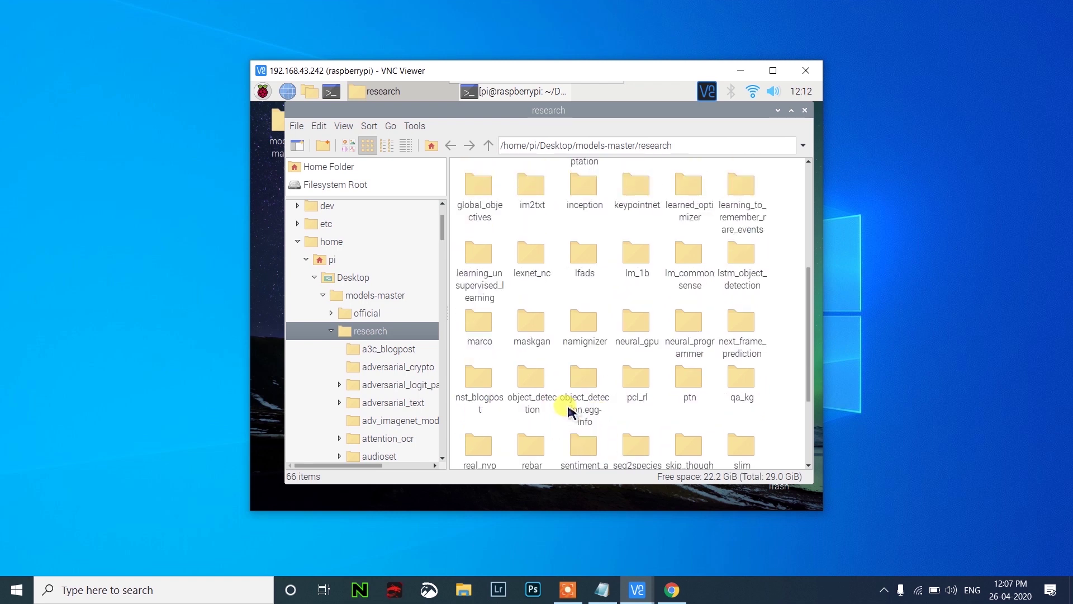
double_click(529, 383)
- Select cam.py, image.py and video.py together and open them in Thonny
scroll(609, 357, "down", 4)
left_click(646, 273)
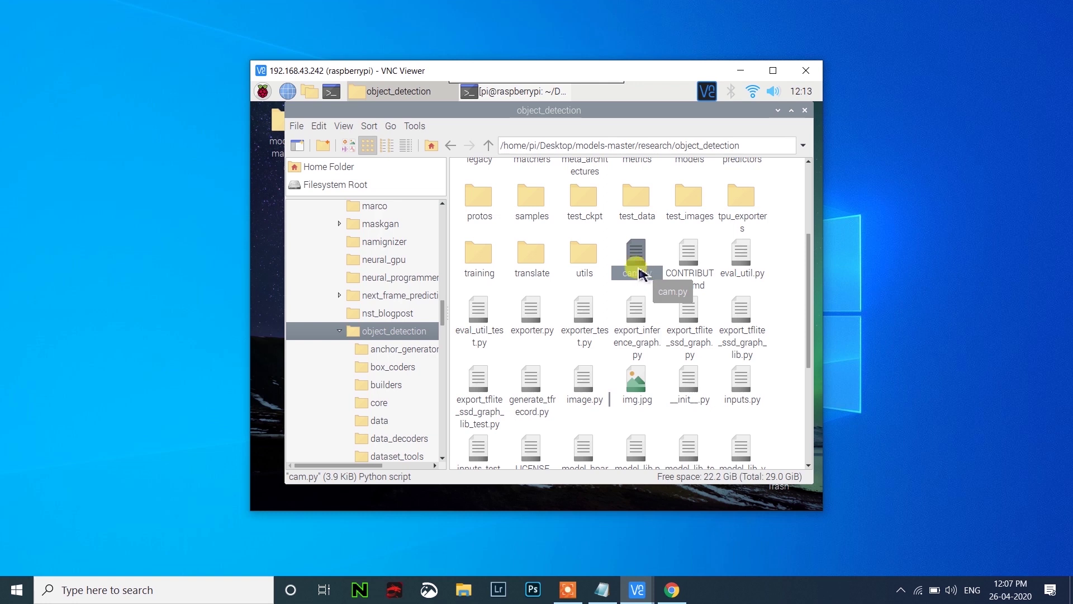
left_click(584, 382, "ctrl")
scroll(588, 391, "down", 3)
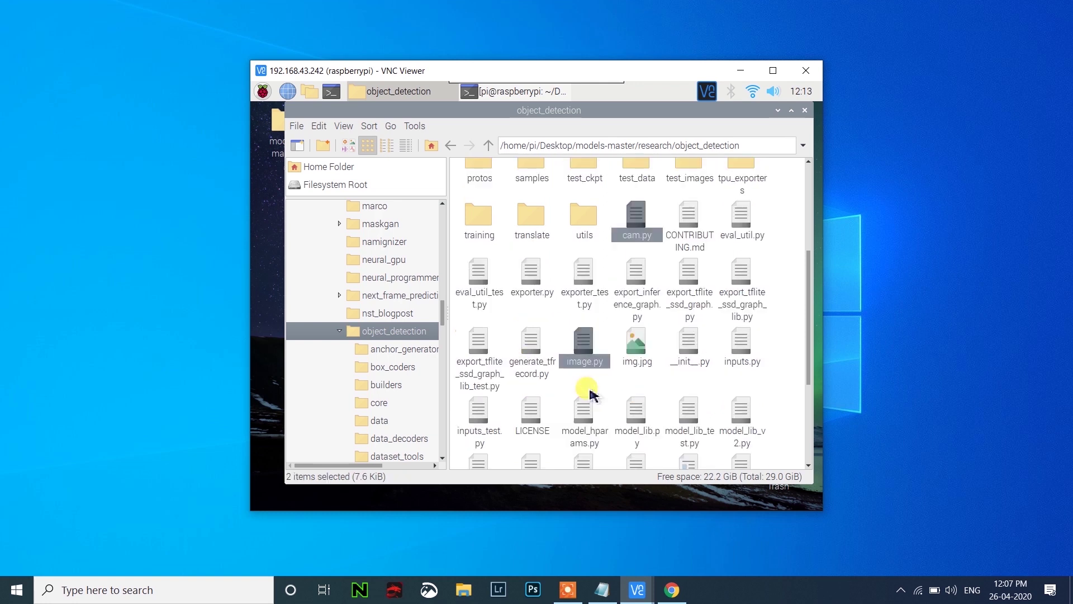
scroll(591, 393, "down", 1)
scroll(590, 394, "down", 1)
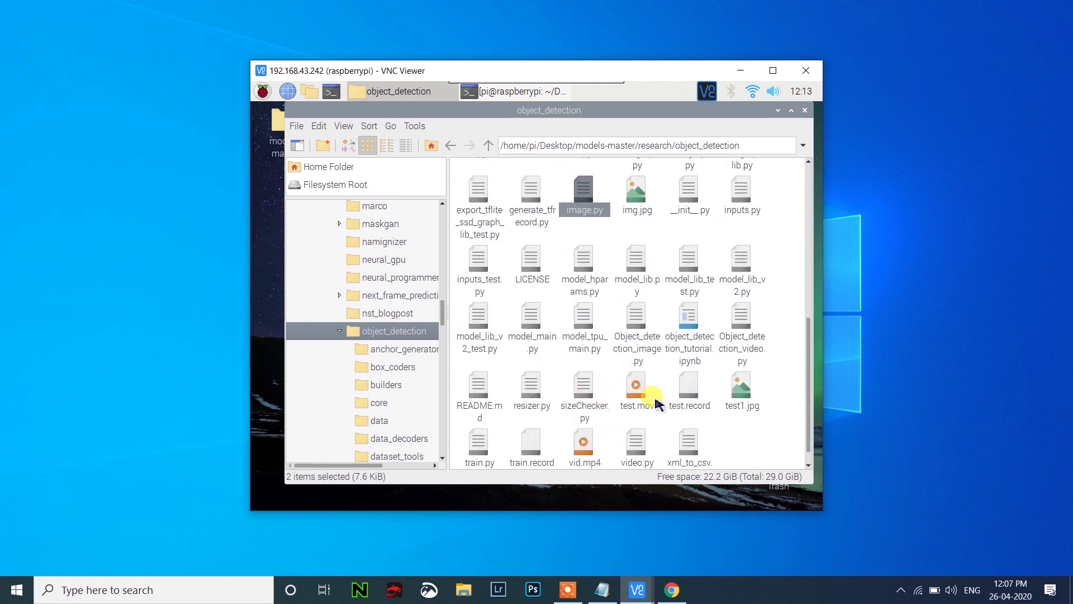
left_click(637, 447, "ctrl")
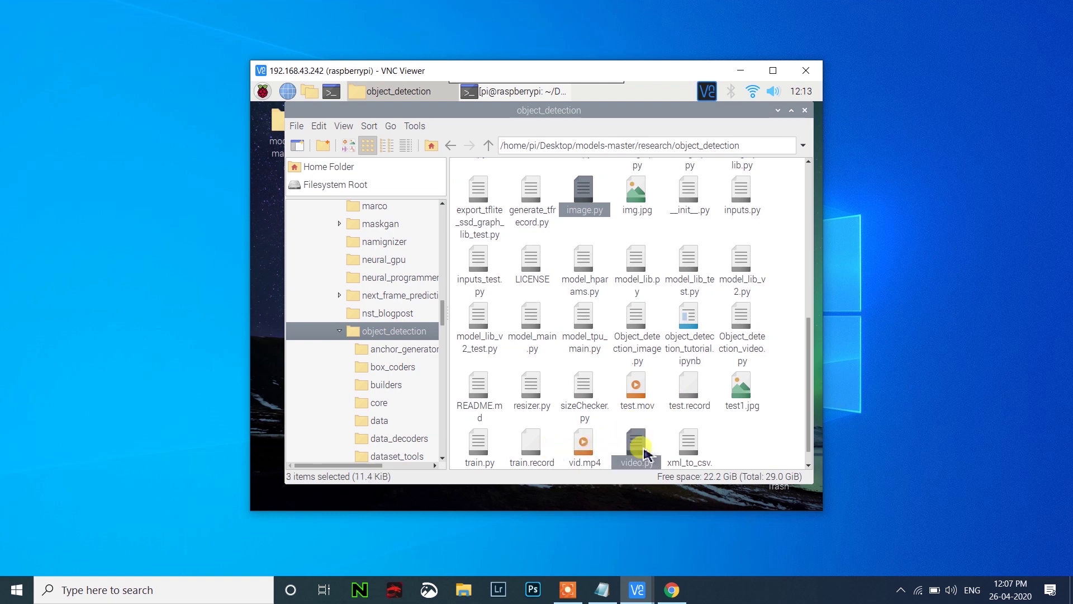
scroll(661, 221, "up", 3)
double_click(643, 199)
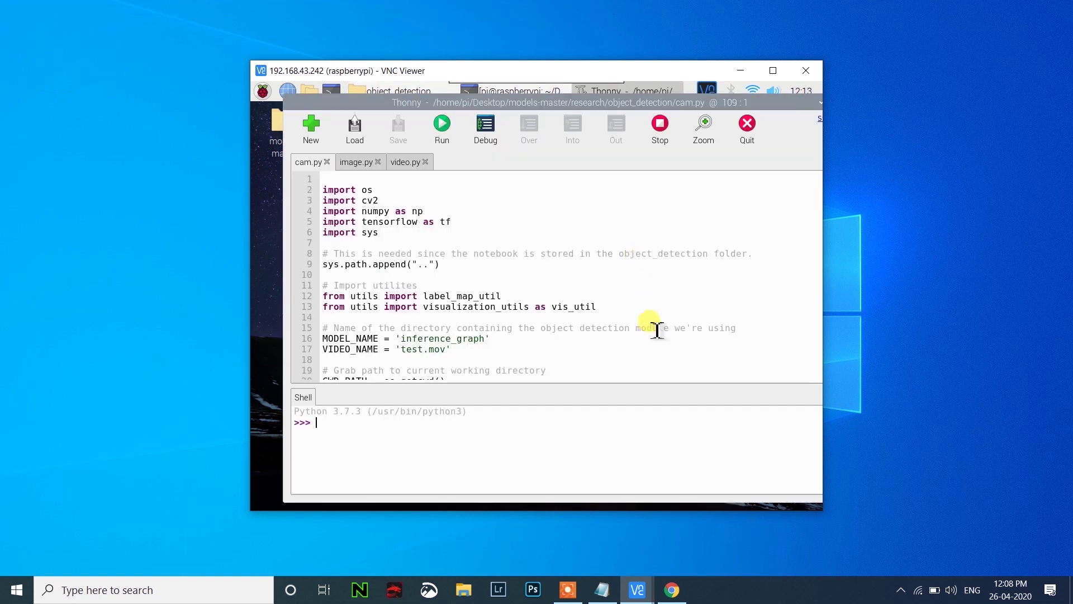
- On line 33 of cam.py, replace NUM_CLASSES = 6 with 2 and save
scroll(659, 325, "down", 2)
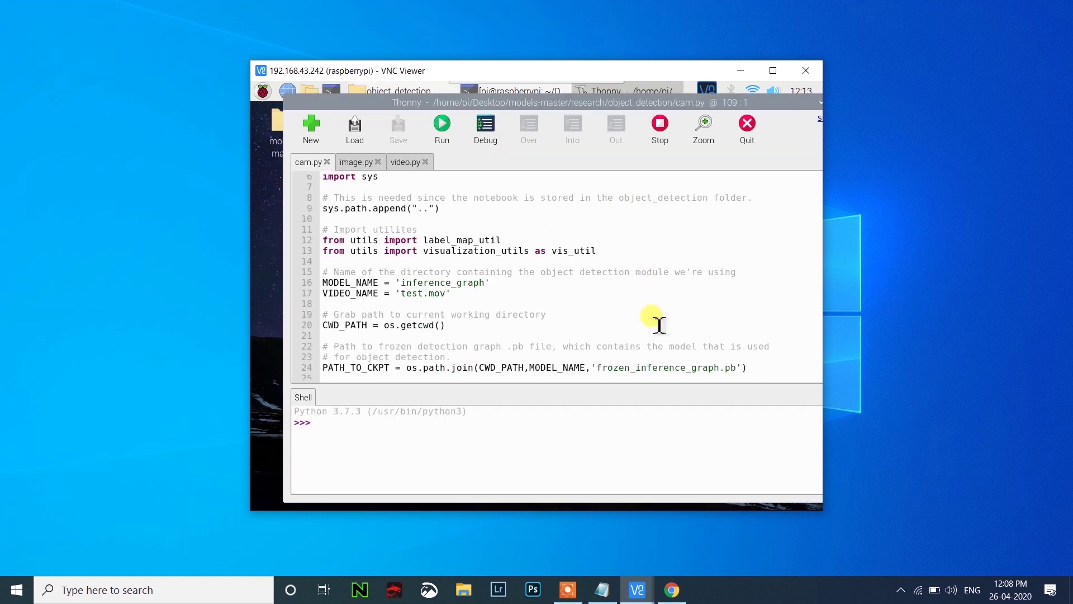
scroll(660, 325, "down", 3)
scroll(660, 325, "up", 5)
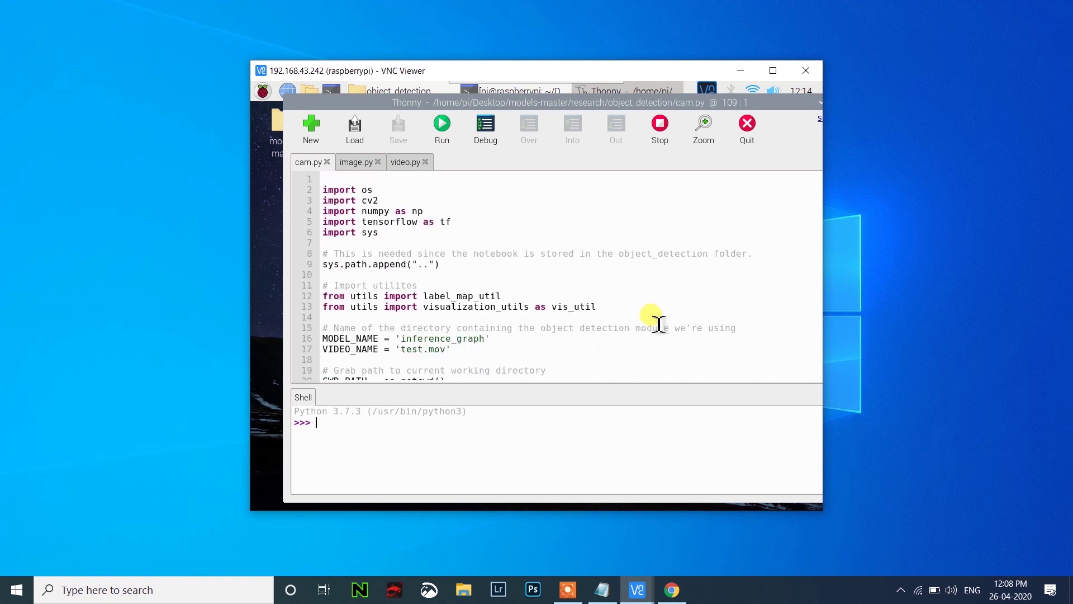
scroll(660, 324, "down", 5)
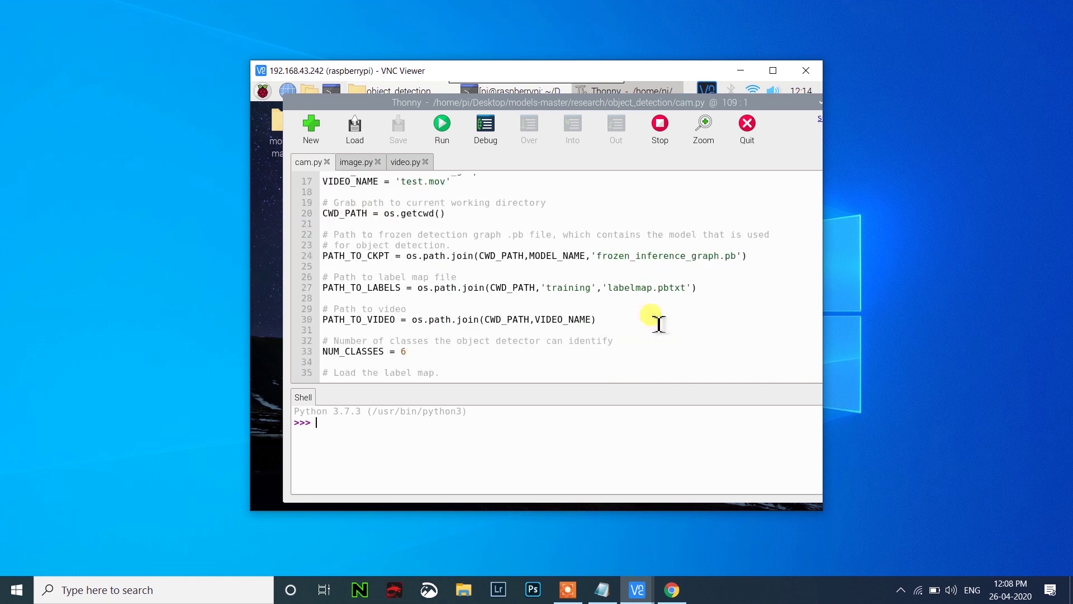
left_click(438, 356)
key("BackSpace")
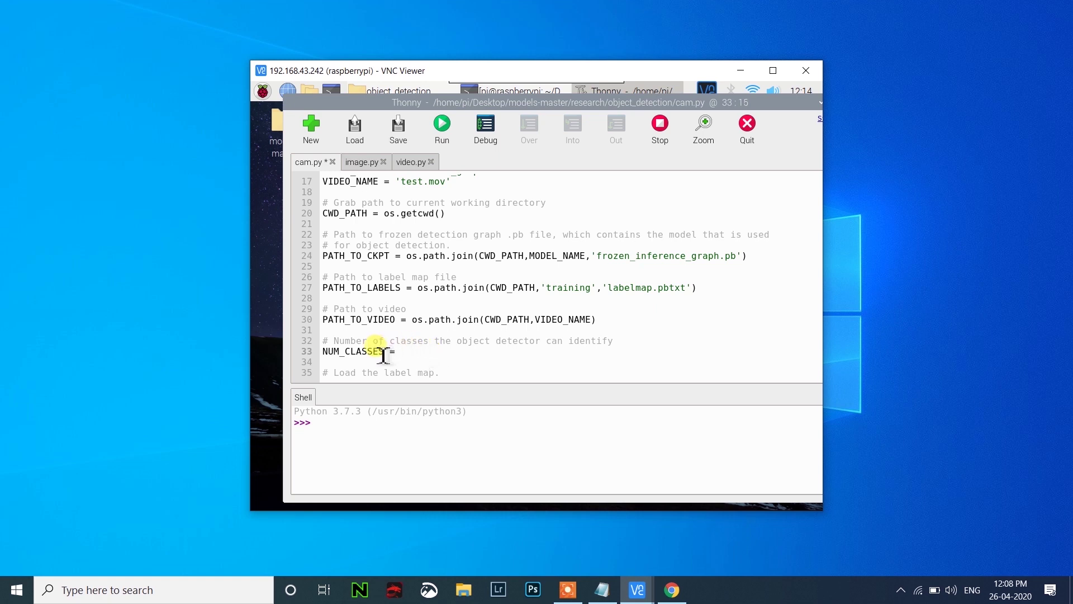
type("2")
key("ctrl+s")
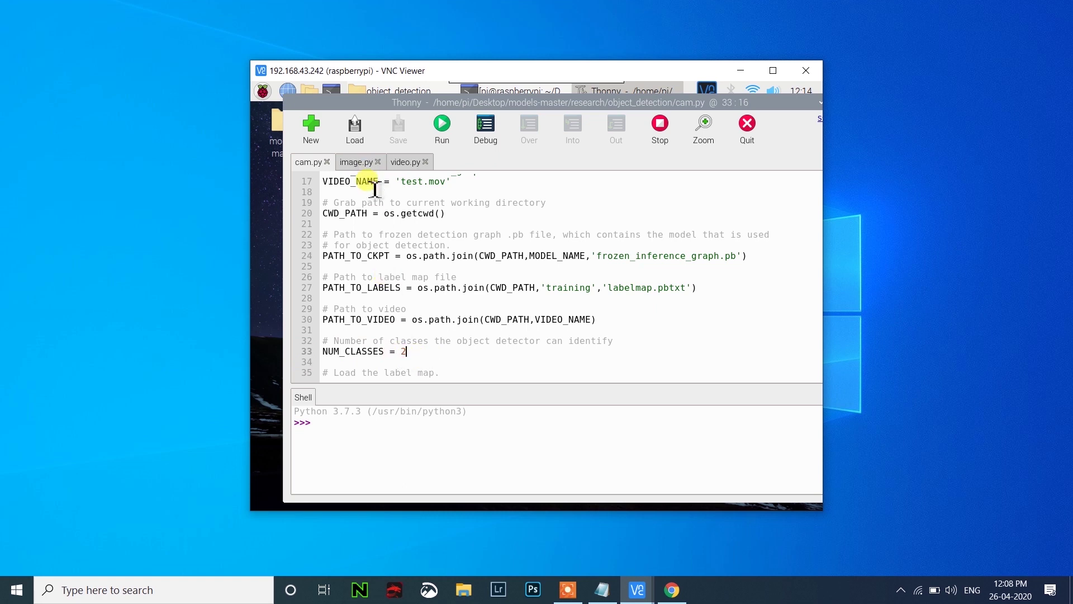
- Set NUM_CLASSES to 2 on line 33 of image.py and save it
left_click(360, 168)
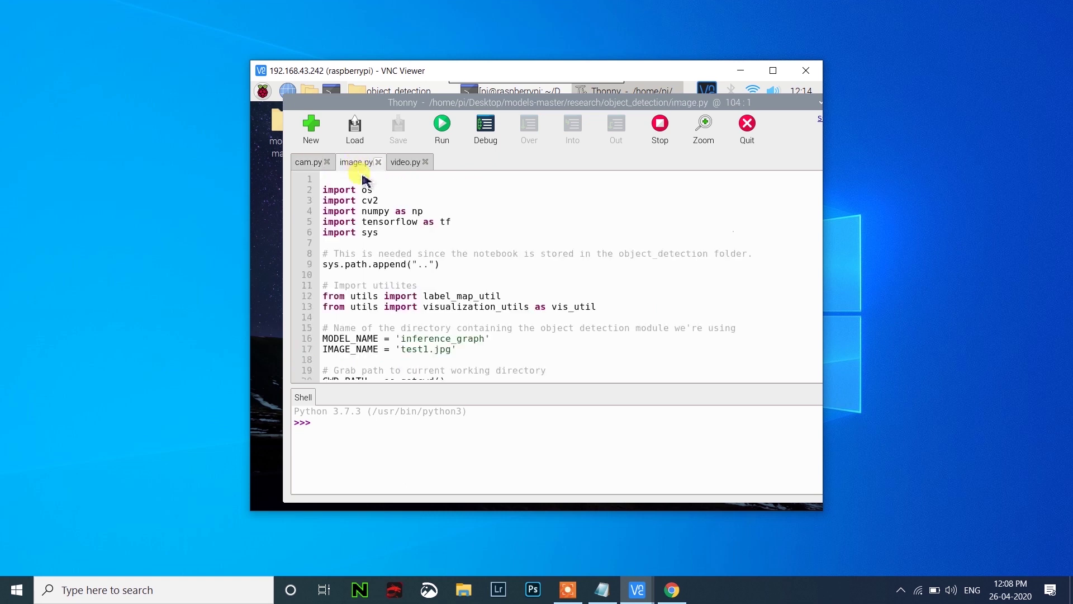
scroll(386, 291, "down", 5)
scroll(403, 317, "down", 2)
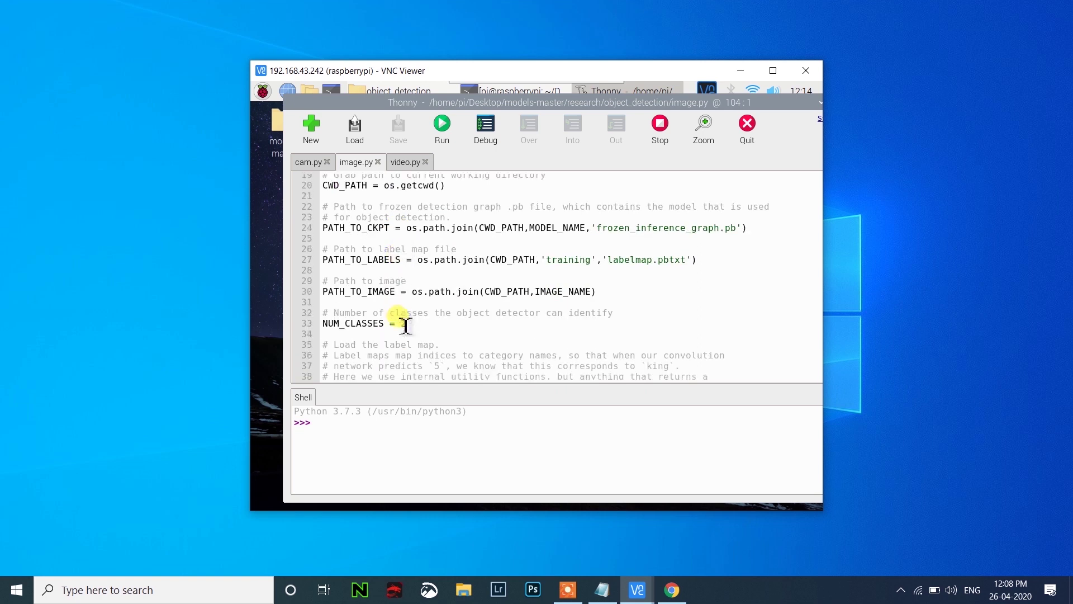
left_click(421, 323)
key("BackSpace")
type("2")
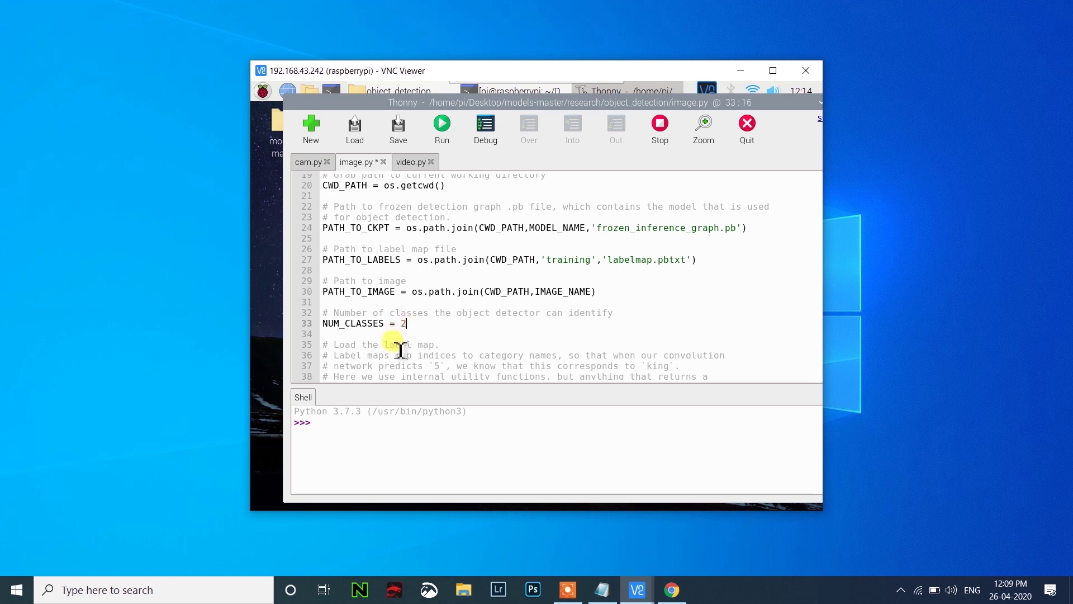
key("ctrl+s")
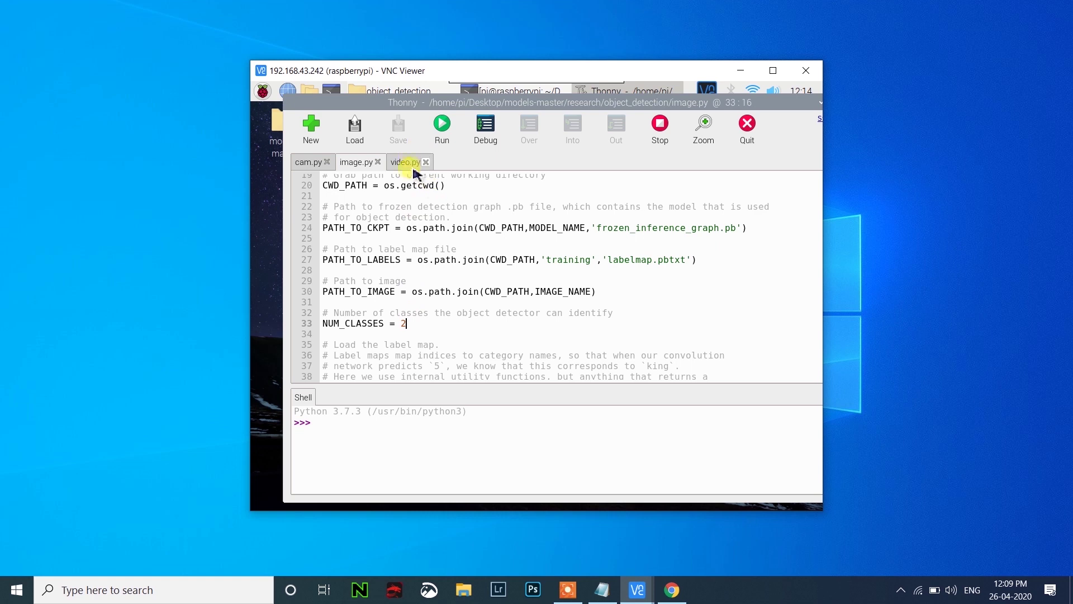
- In video.py, confirm NUM_CLASSES is 2 and the input file is 'vid.mp4'
left_click(412, 164)
scroll(423, 302, "down", 3)
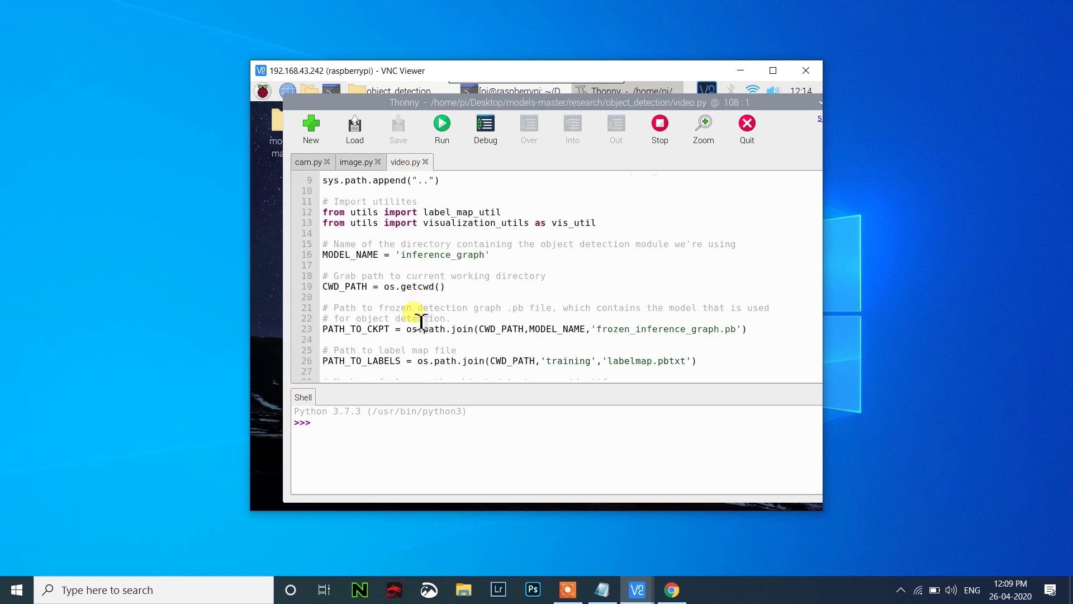
scroll(422, 307, "down", 3)
left_click(416, 310)
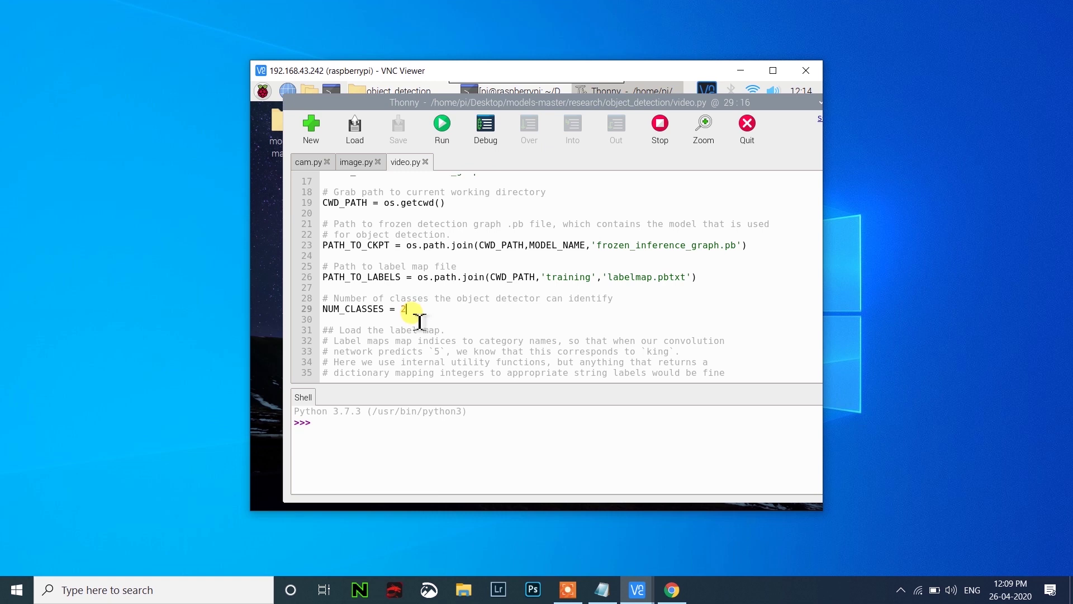
scroll(419, 318, "down", 5)
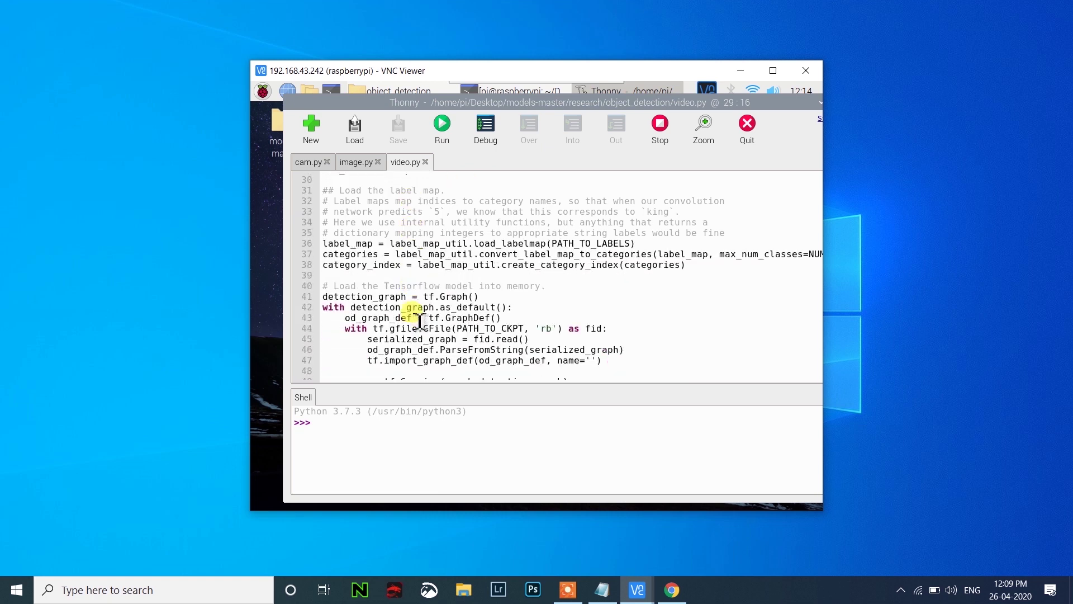
scroll(423, 307, "down", 8)
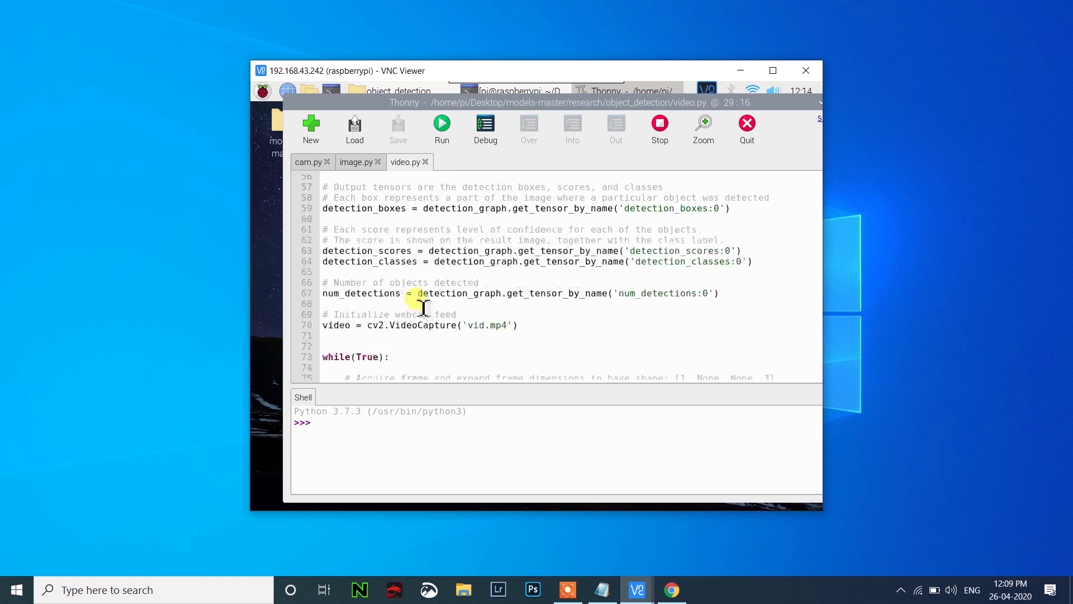
scroll(423, 308, "down", 3)
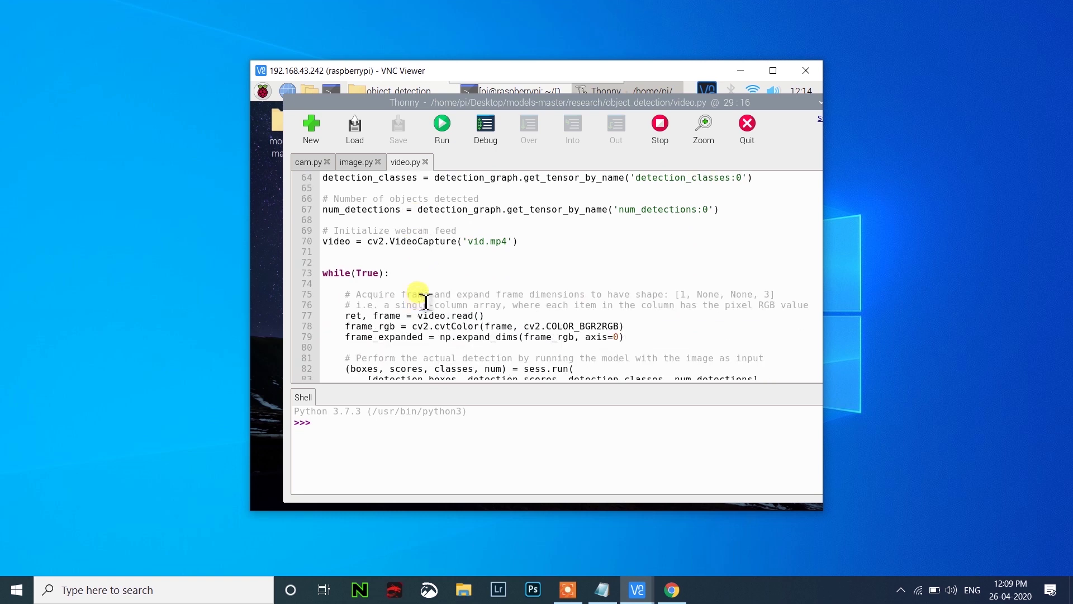
left_click(470, 242)
left_click_drag(479, 246, 511, 241)
left_click(491, 244)
left_click(356, 161)
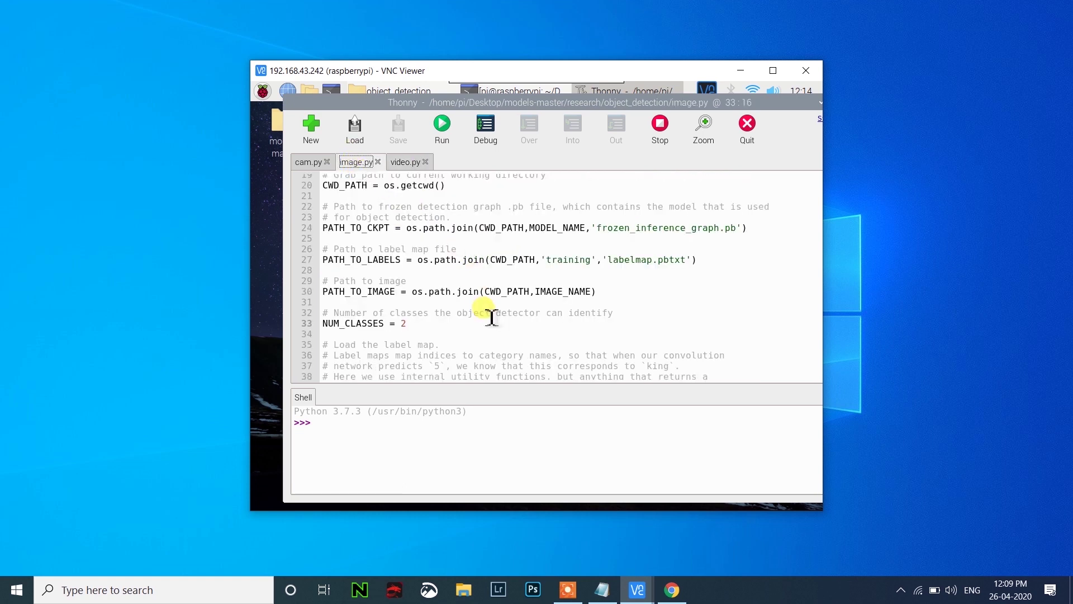
scroll(492, 317, "down", 3)
scroll(492, 317, "down", 10)
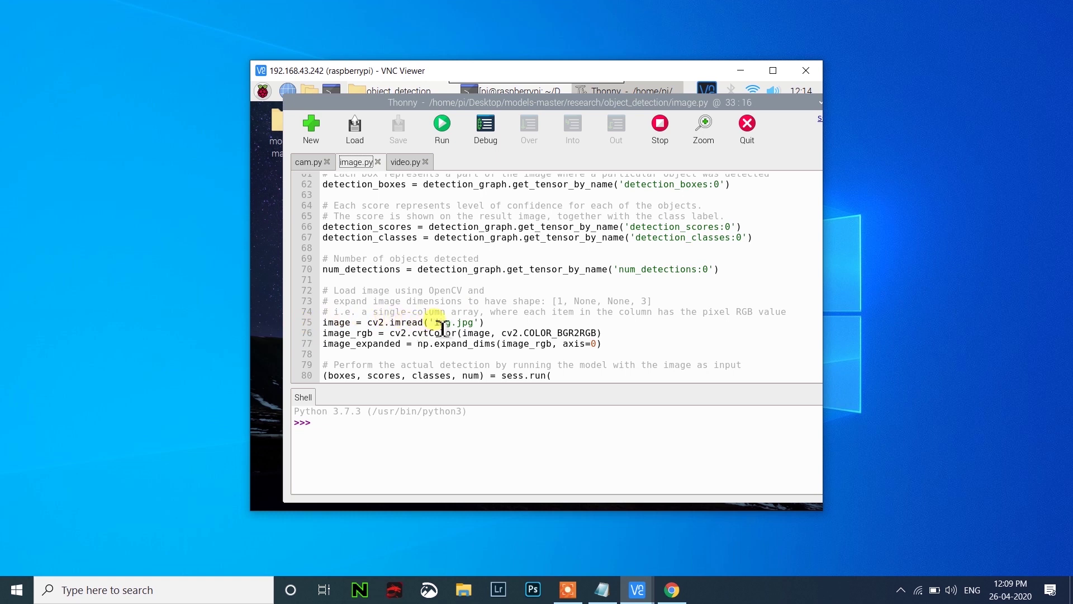
left_click(474, 322)
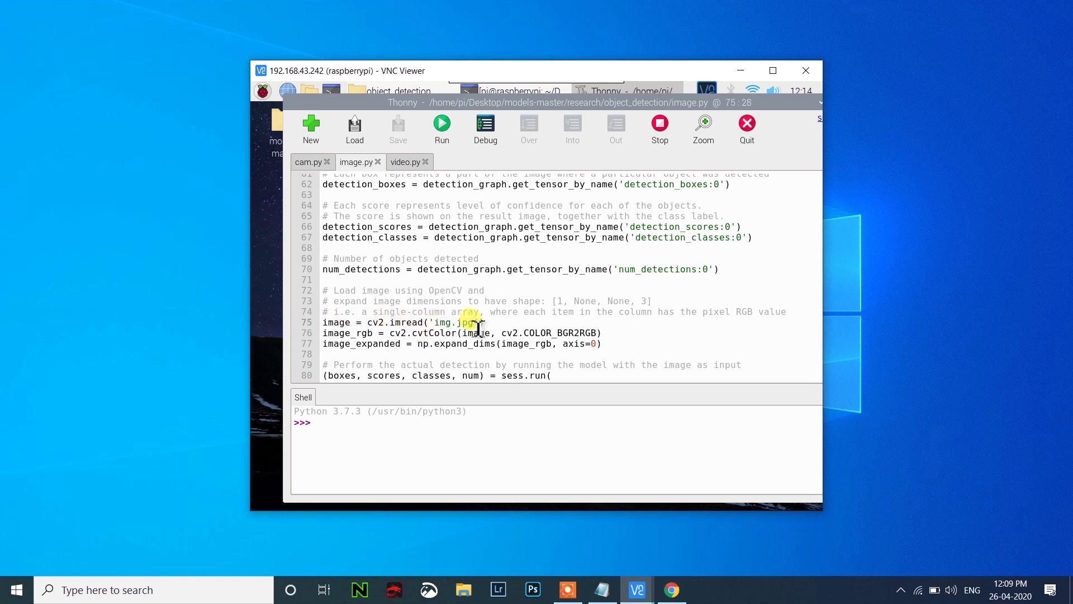
left_click_drag(435, 322, 478, 324)
left_click(309, 163)
scroll(481, 293, "down", 5)
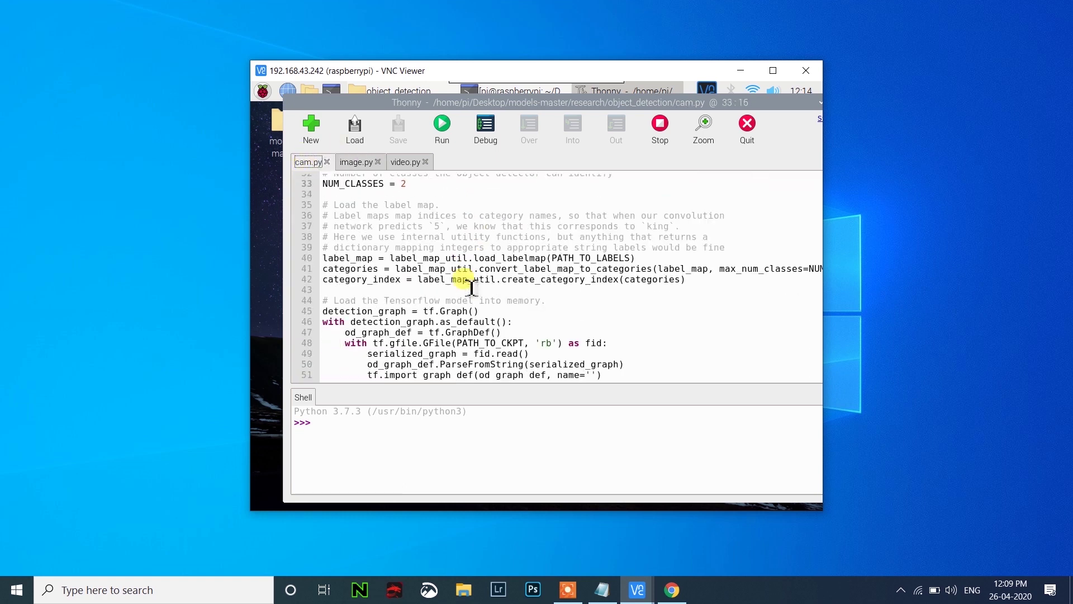
scroll(471, 286, "down", 10)
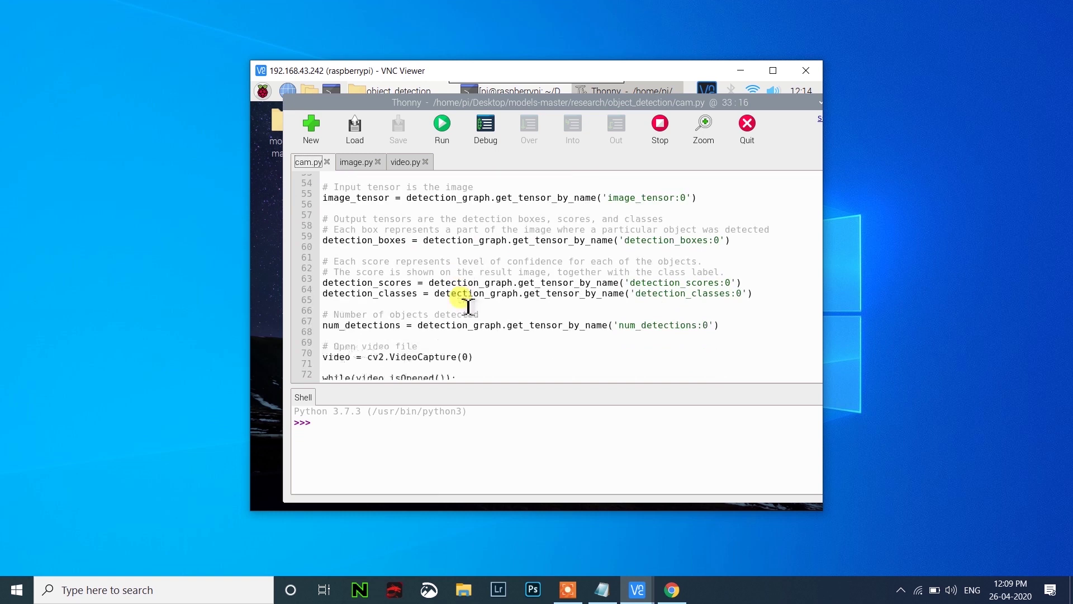
left_click(469, 303)
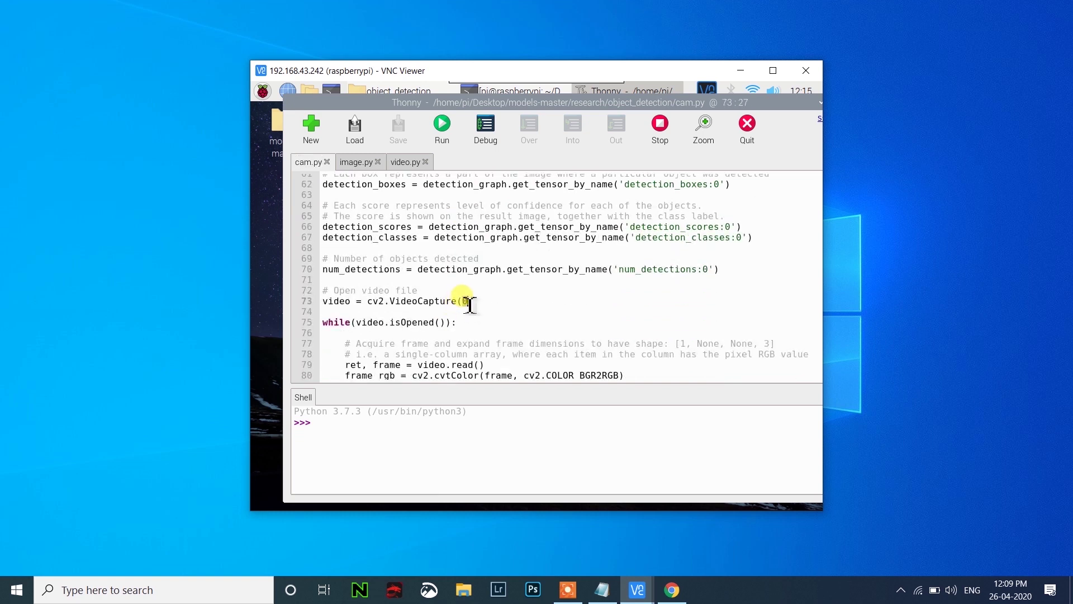
key("Left")
key("ctrl+a")
left_click(471, 302)
- Close Thonny, select video.py in the object_detection folder, and restore the terminal
left_click_drag(805, 102, 752, 122)
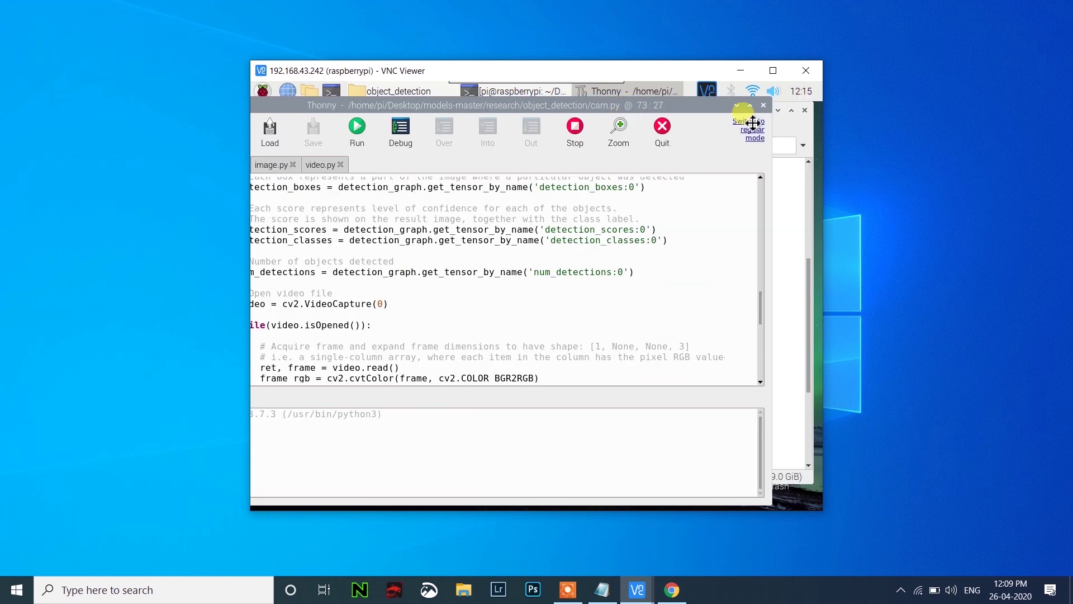
left_click(762, 106)
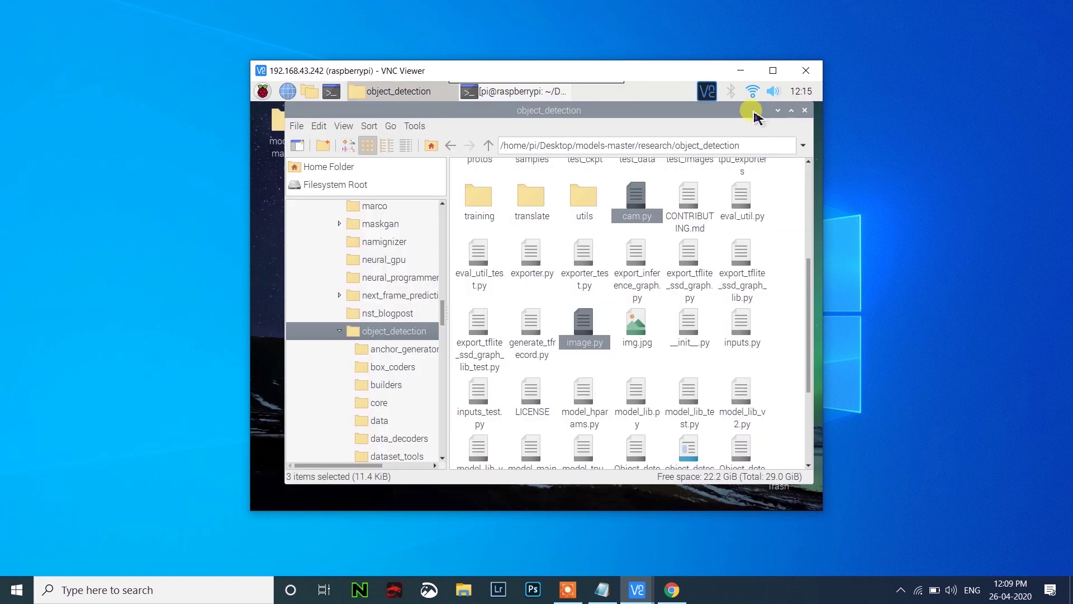
scroll(611, 307, "down", 5)
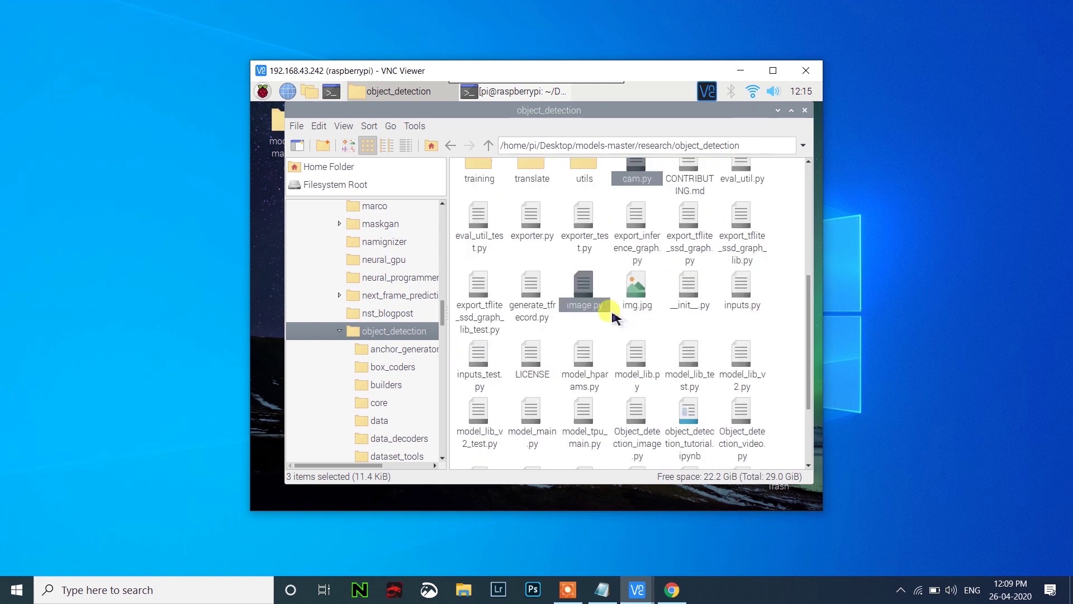
left_click(741, 422)
left_click(638, 431)
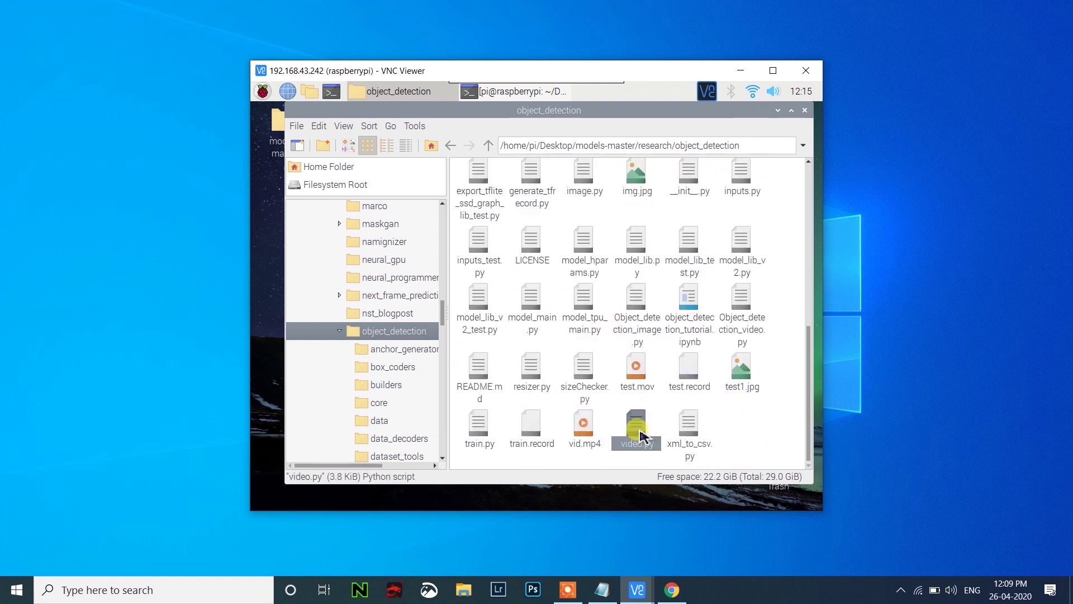
left_click(517, 91)
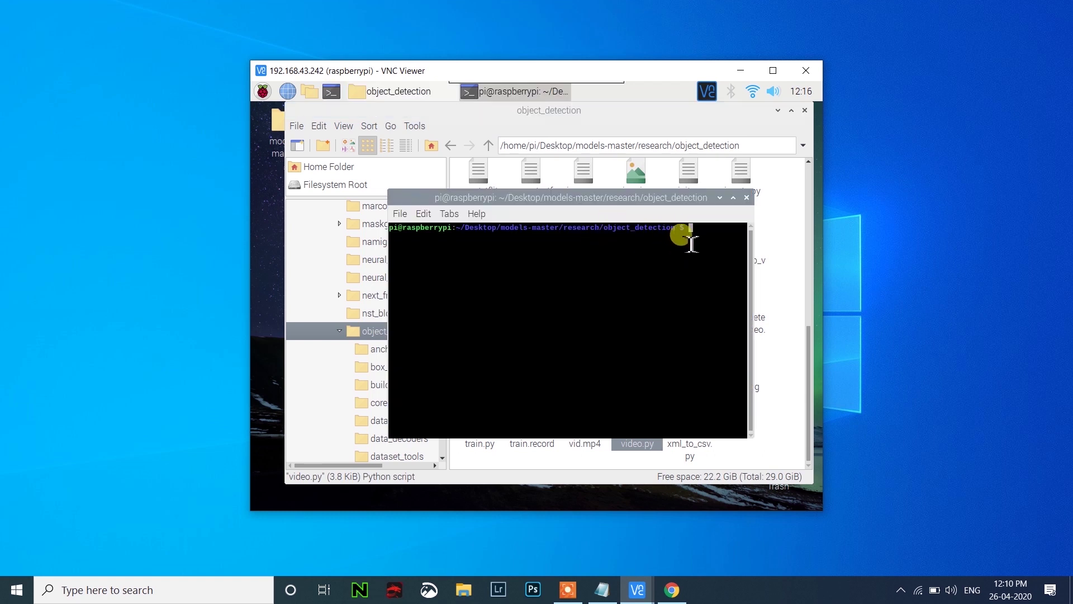
- Run python3 video.py and let it finish with TensorFlow deprecation warnings
type("python3 video.py")
key("Return")
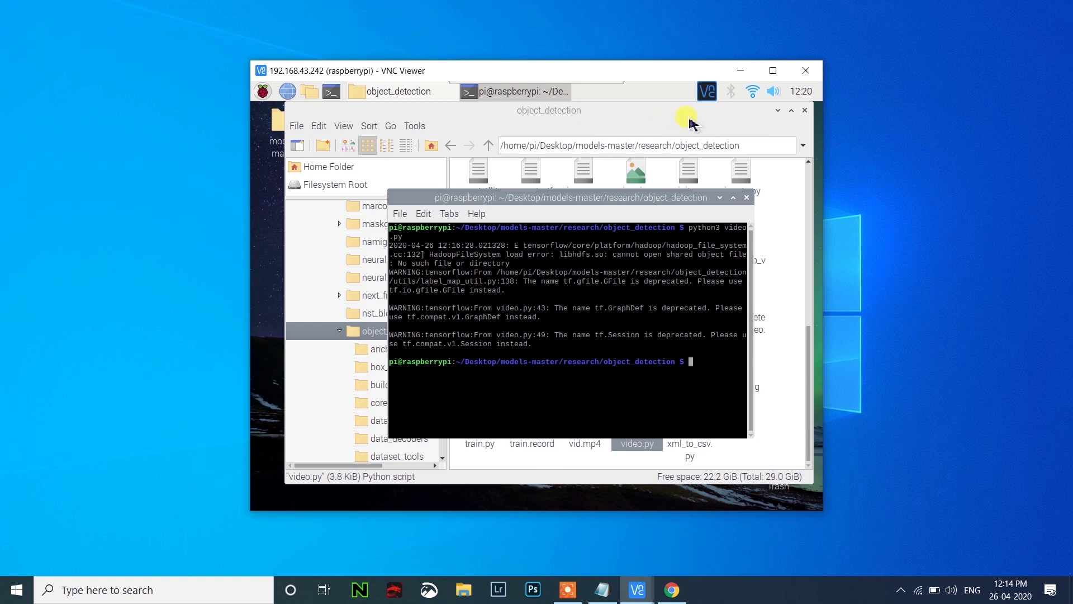
left_click_drag(670, 197, 626, 141)
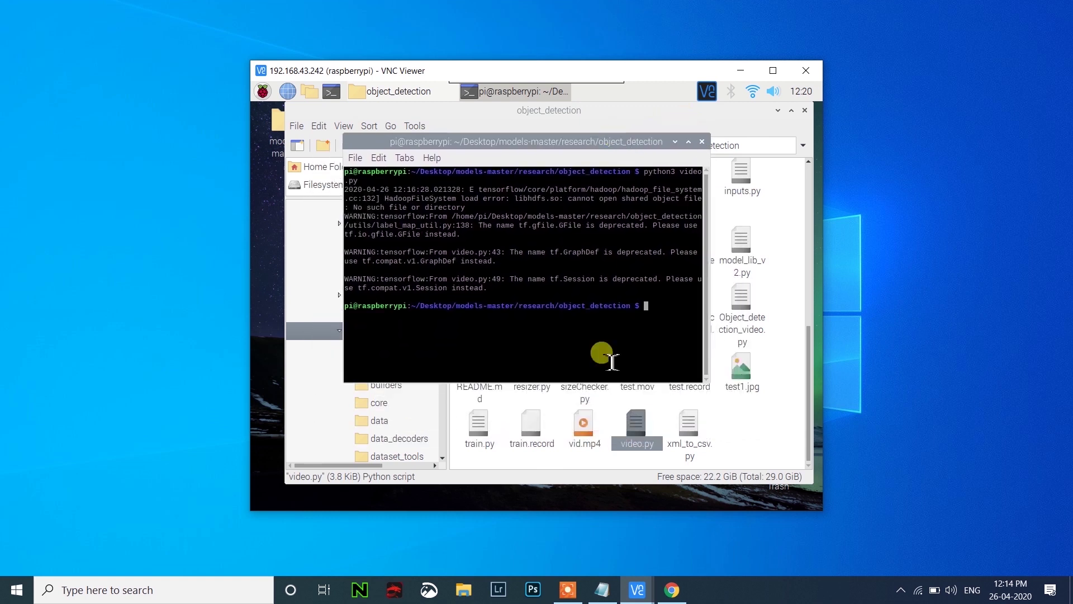
- Preview the car photo img.jpg, close the viewer, and return to the terminal
left_click(675, 142)
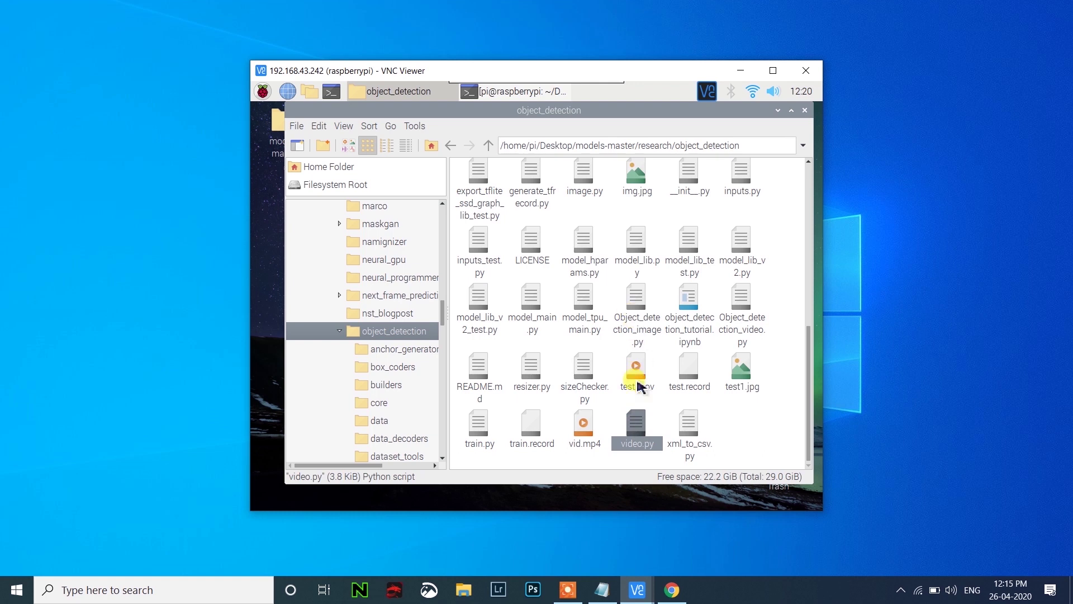
scroll(674, 289, "up", 1)
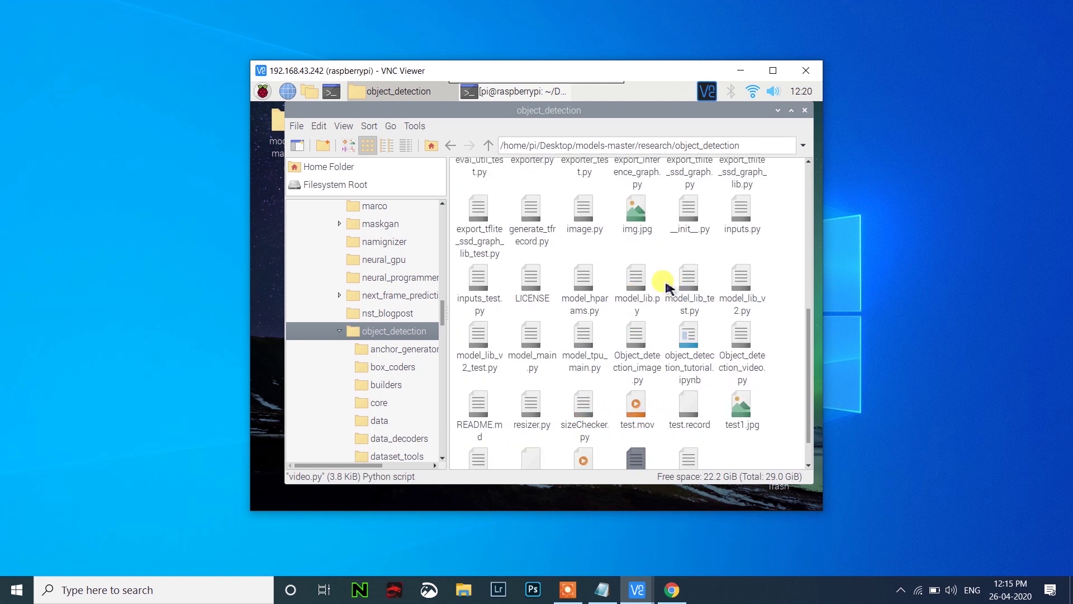
scroll(665, 282, "up", 1)
double_click(641, 269)
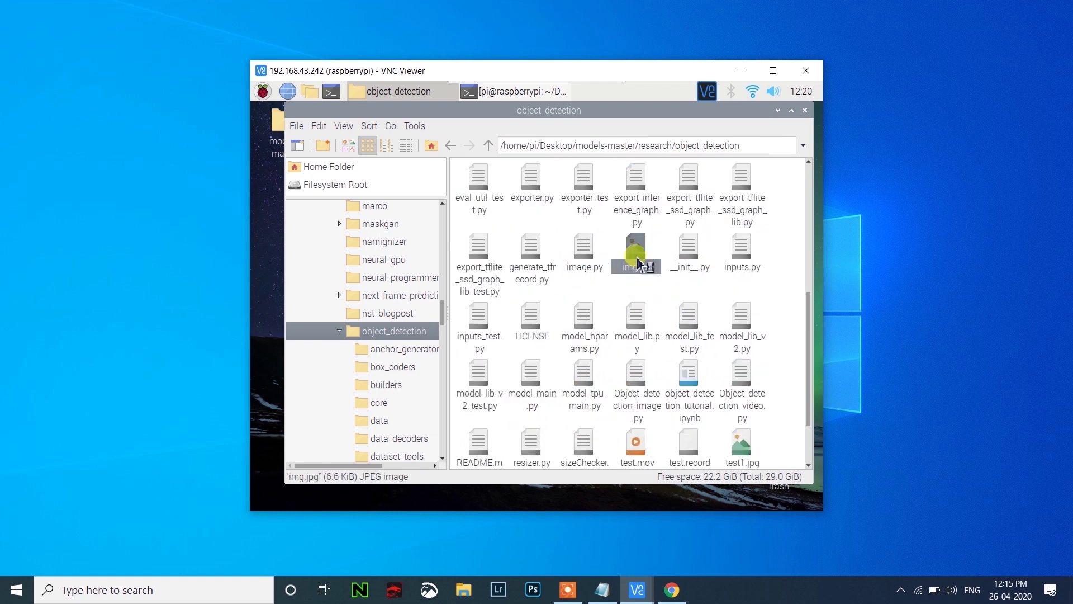
left_click(601, 236)
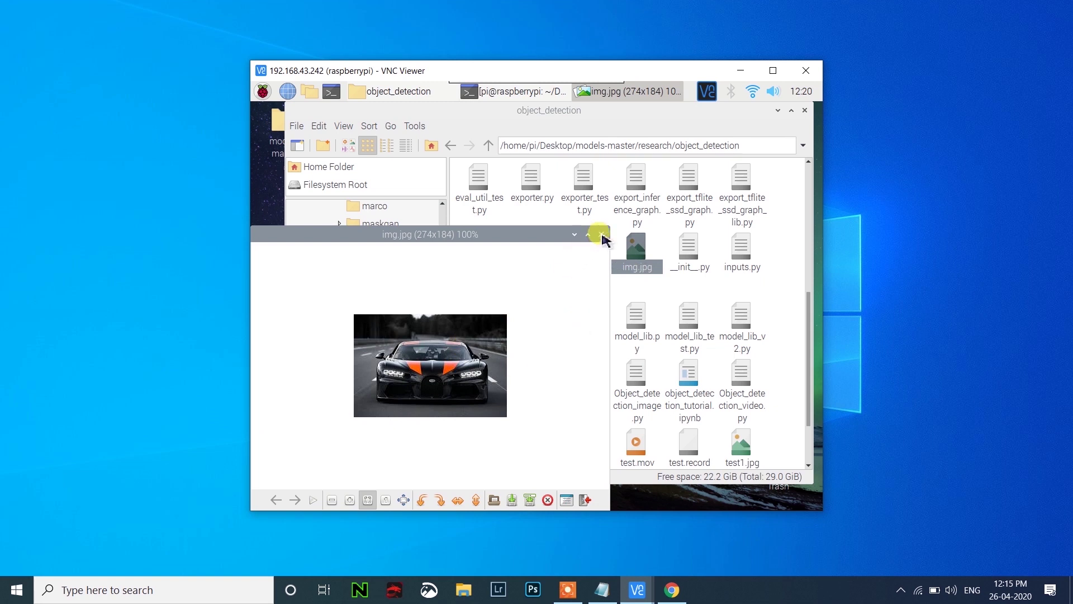
left_click(503, 91)
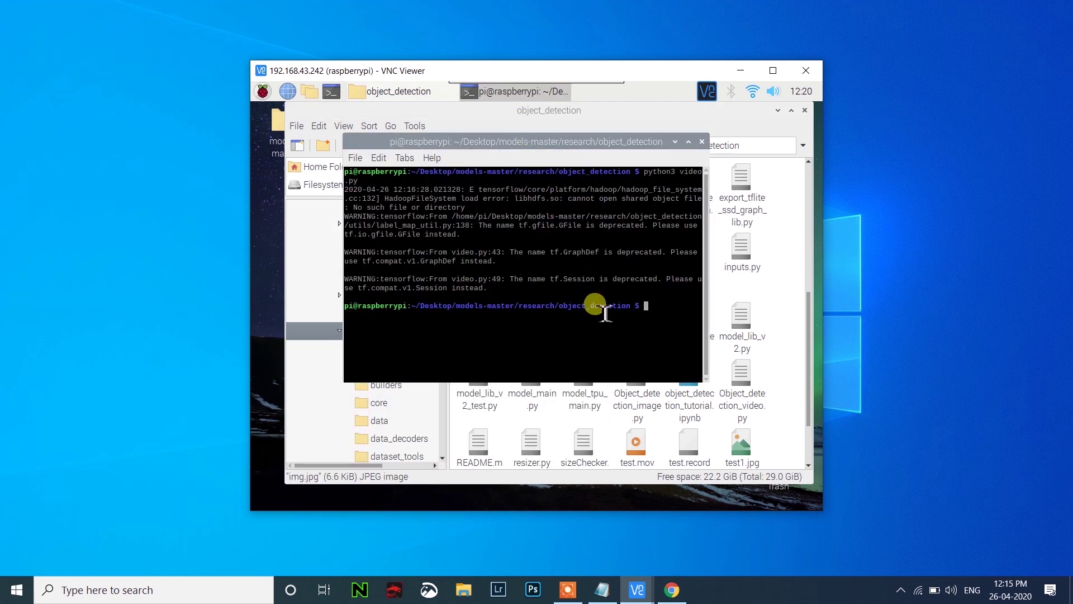
- Edit the recalled command to python3 image.py and run it
key("Up")
key("BackSpace")
key("BackSpace")
key("BackSpace")
key("BackSpace")
key("BackSpace")
key("BackSpace")
key("BackSpace")
key("BackSpace")
type("image.py")
key("Return")
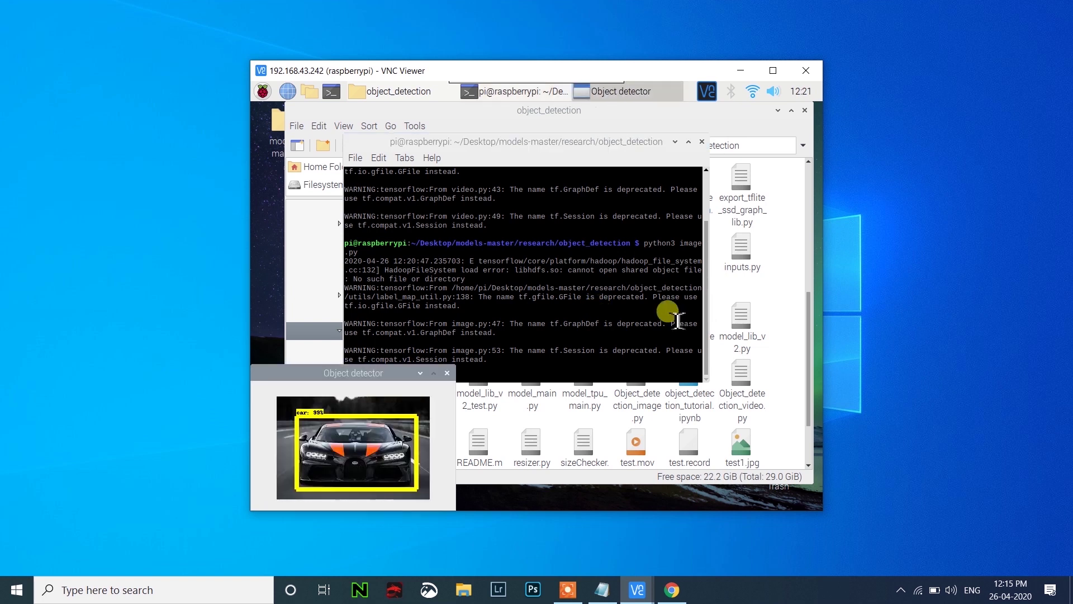
- Inspect the Object detector window showing the car boxed at 99%, then close it
left_click_drag(349, 380, 504, 319)
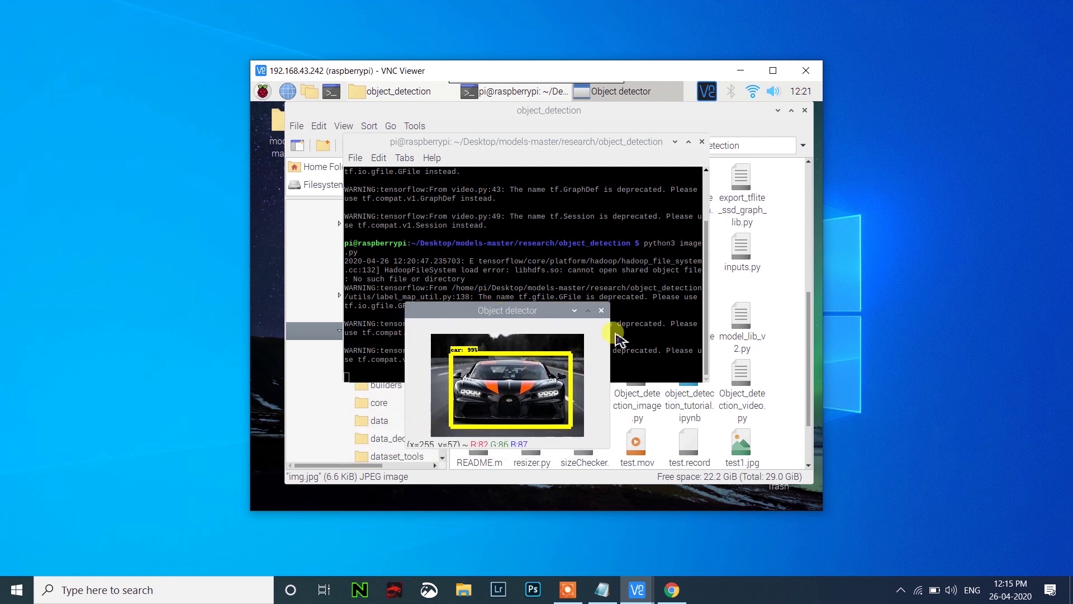
left_click(574, 311)
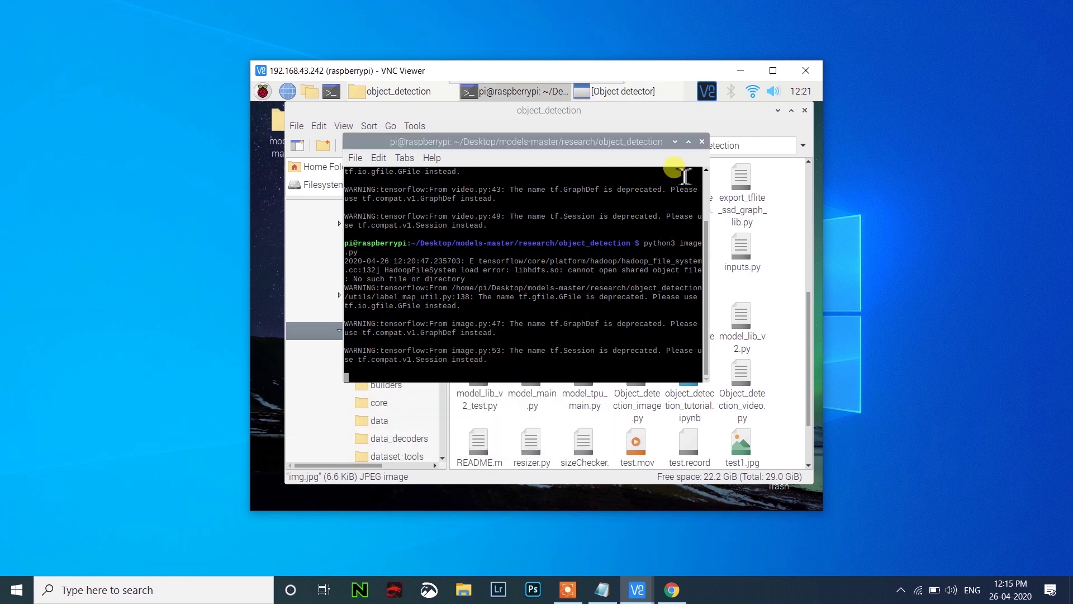
left_click(653, 96)
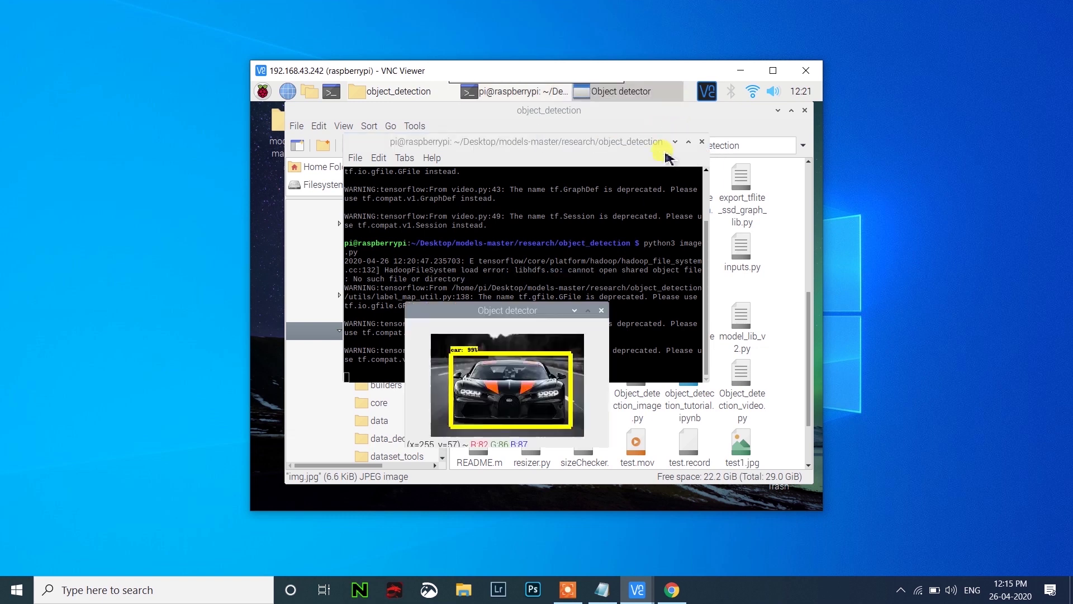
left_click(602, 310)
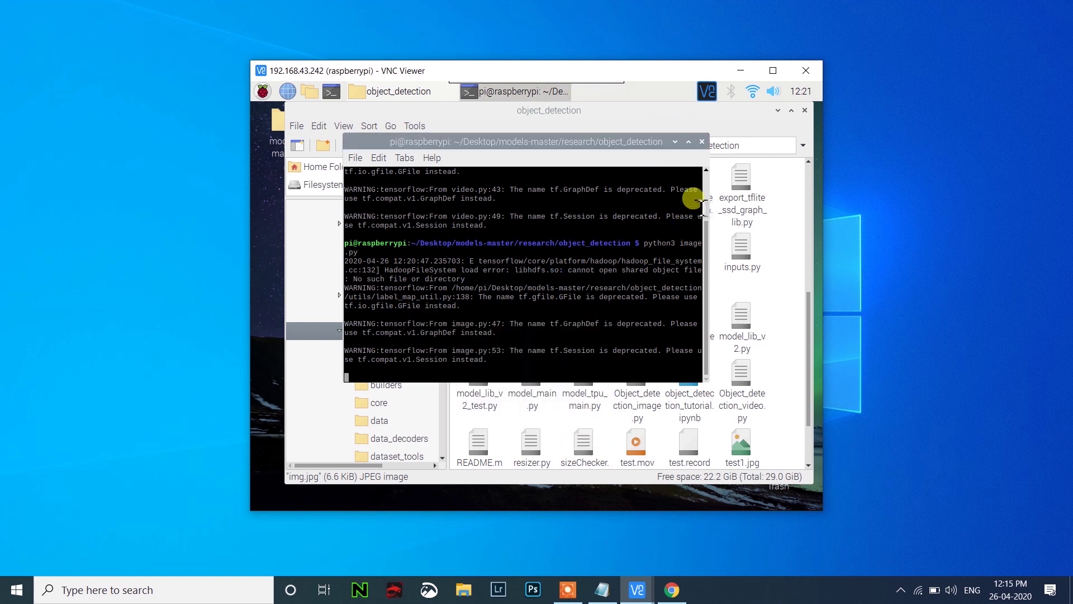
- Close the terminal and select cam.py in the object_detection folder view
left_click(703, 144)
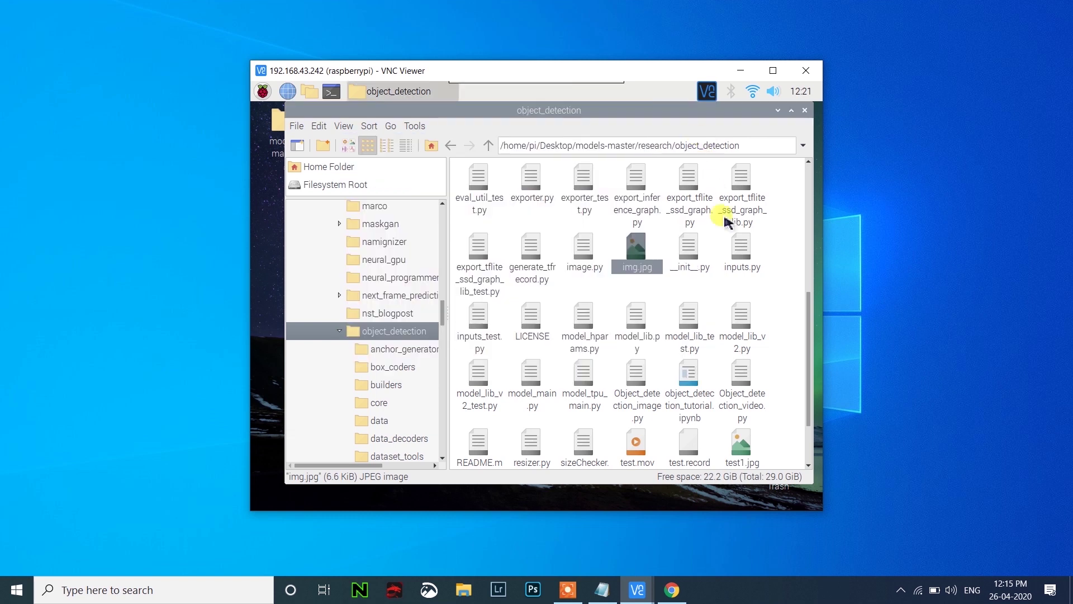
scroll(699, 268, "up", 2)
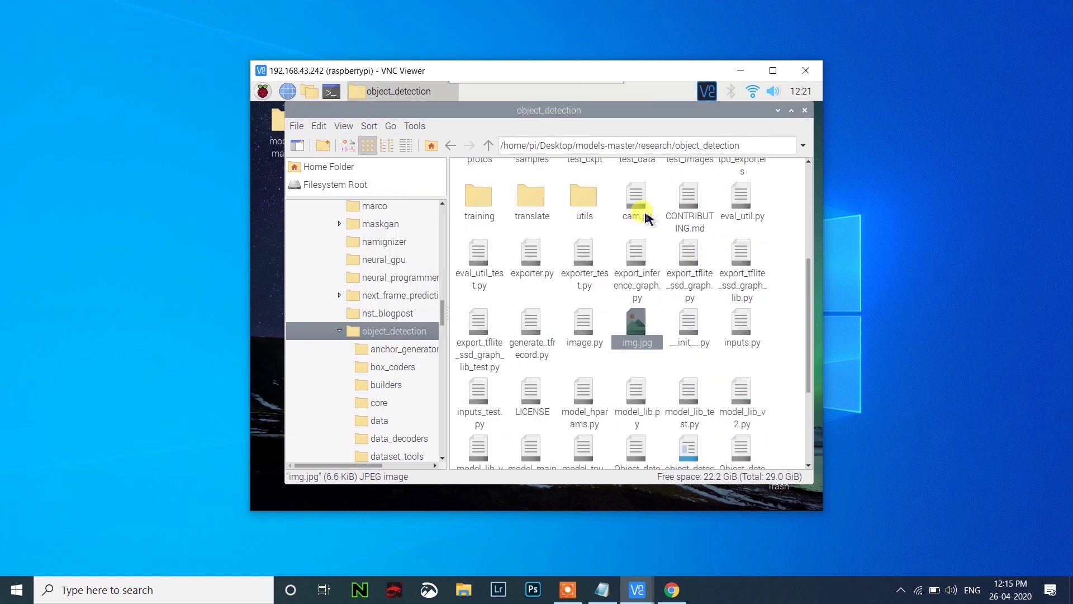
left_click(643, 217)
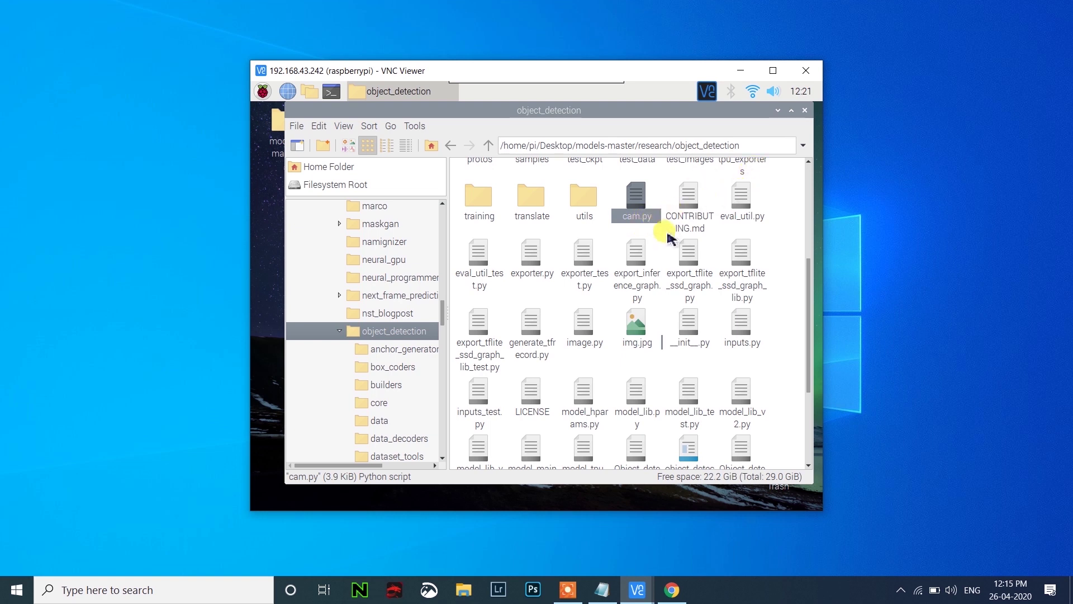
scroll(671, 239, "down", 1)
scroll(669, 246, "down", 3)
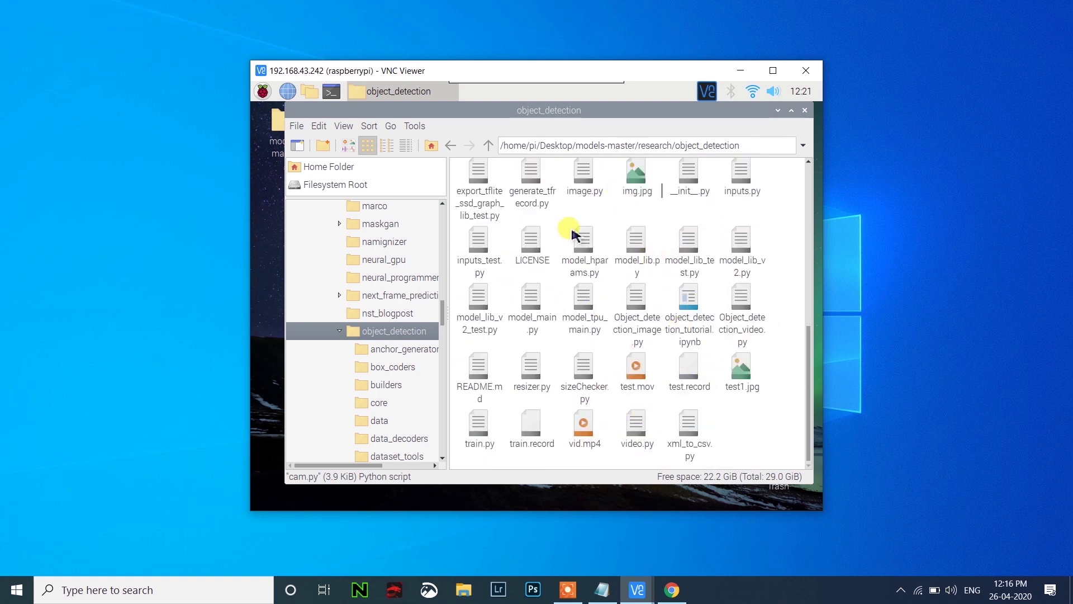
scroll(580, 246, "up", 5)
scroll(583, 254, "up", 3)
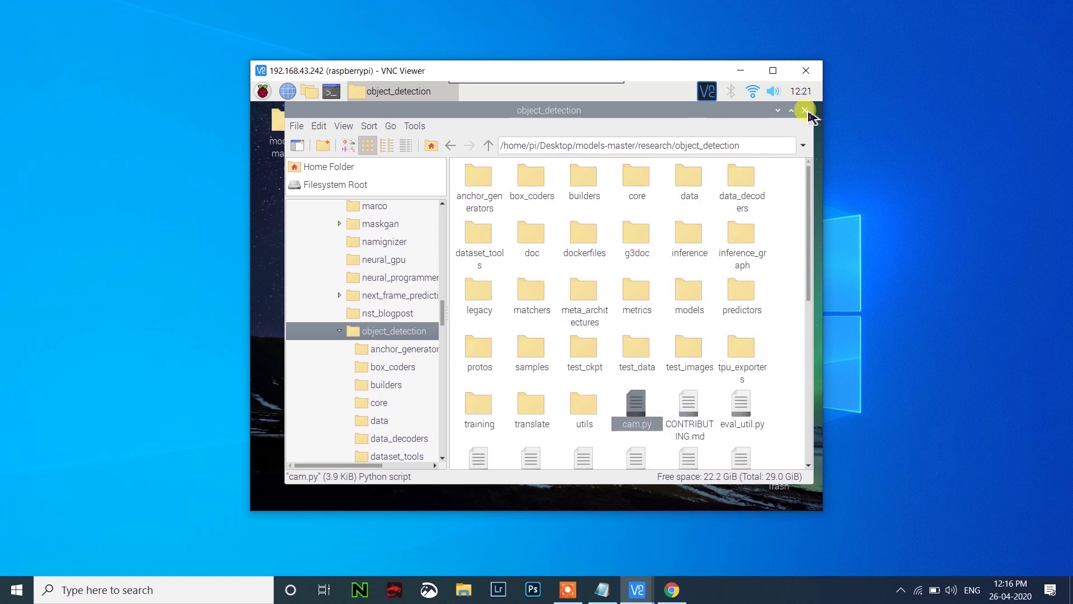